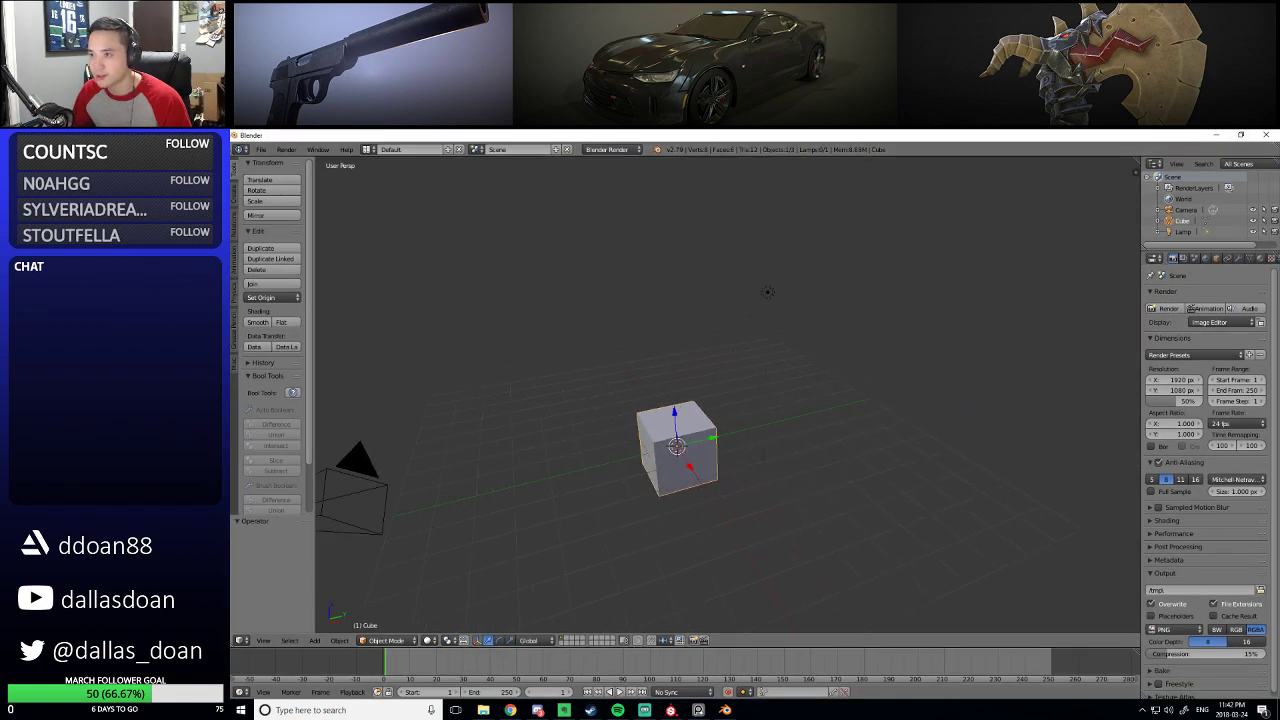
Open snes_02.blend from the recent files and orbit around the console
left_click(261, 149)
mouse_move(286, 185)
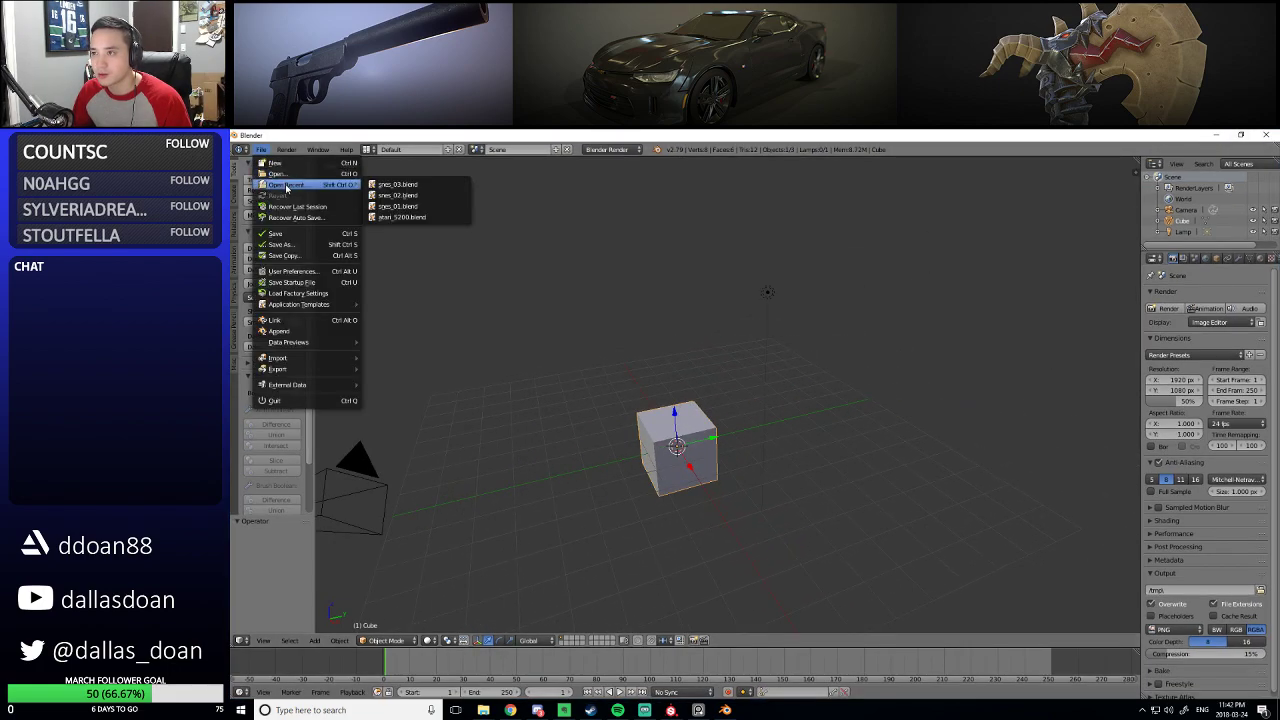
left_click(426, 200)
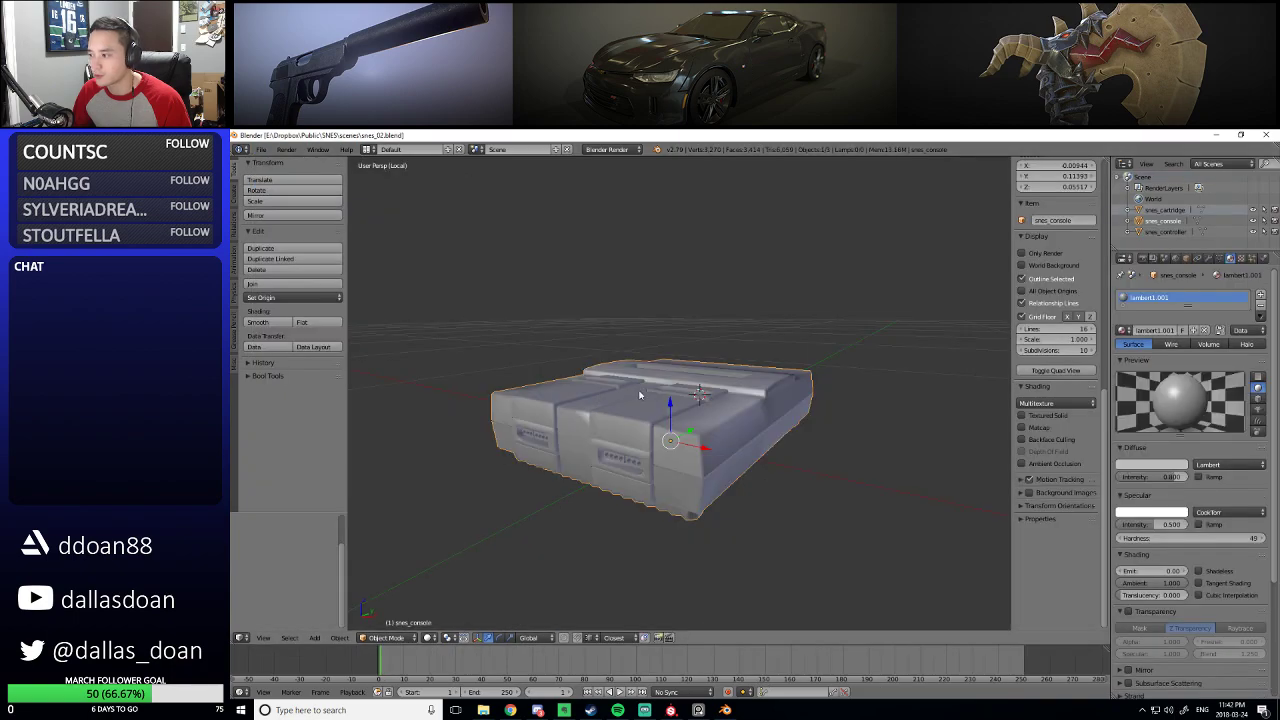
mouse_move(780, 420)
middle_mouse_down()
mouse_move(872, 396)
mouse_move(727, 391)
middle_mouse_up()
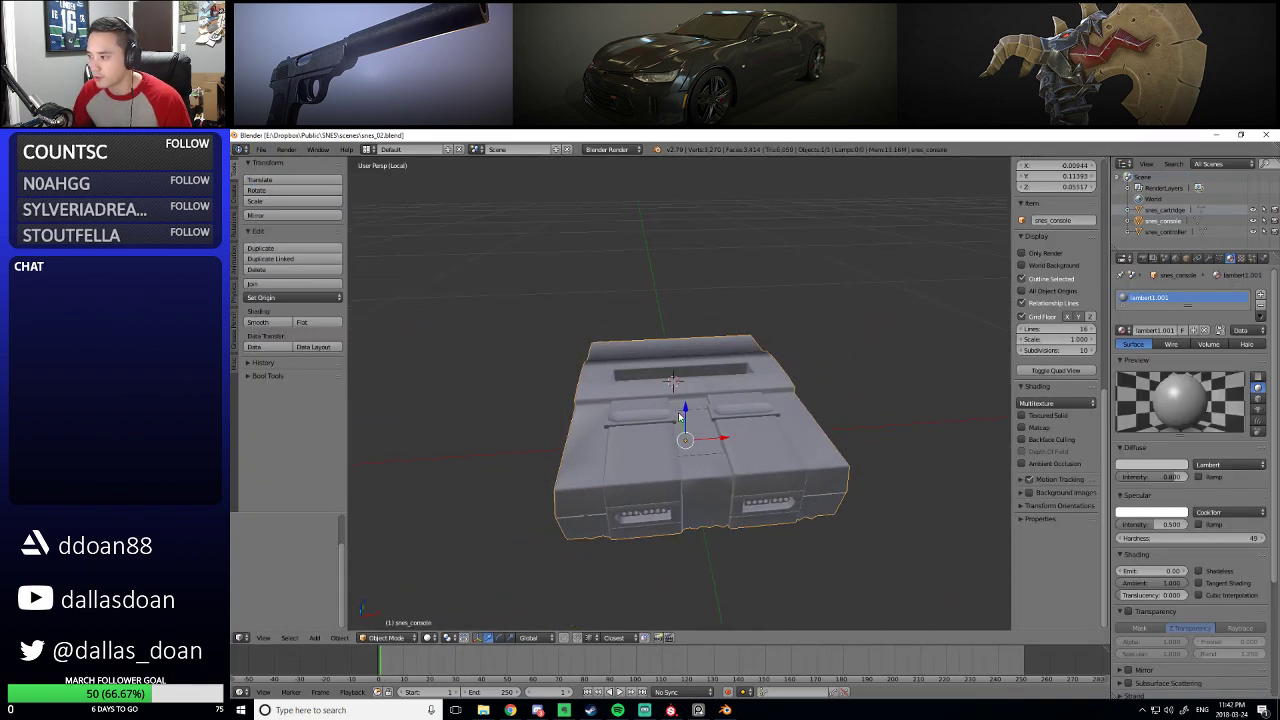
Hide the side properties panel and maximize the 3D viewport to fill the window
key("n")
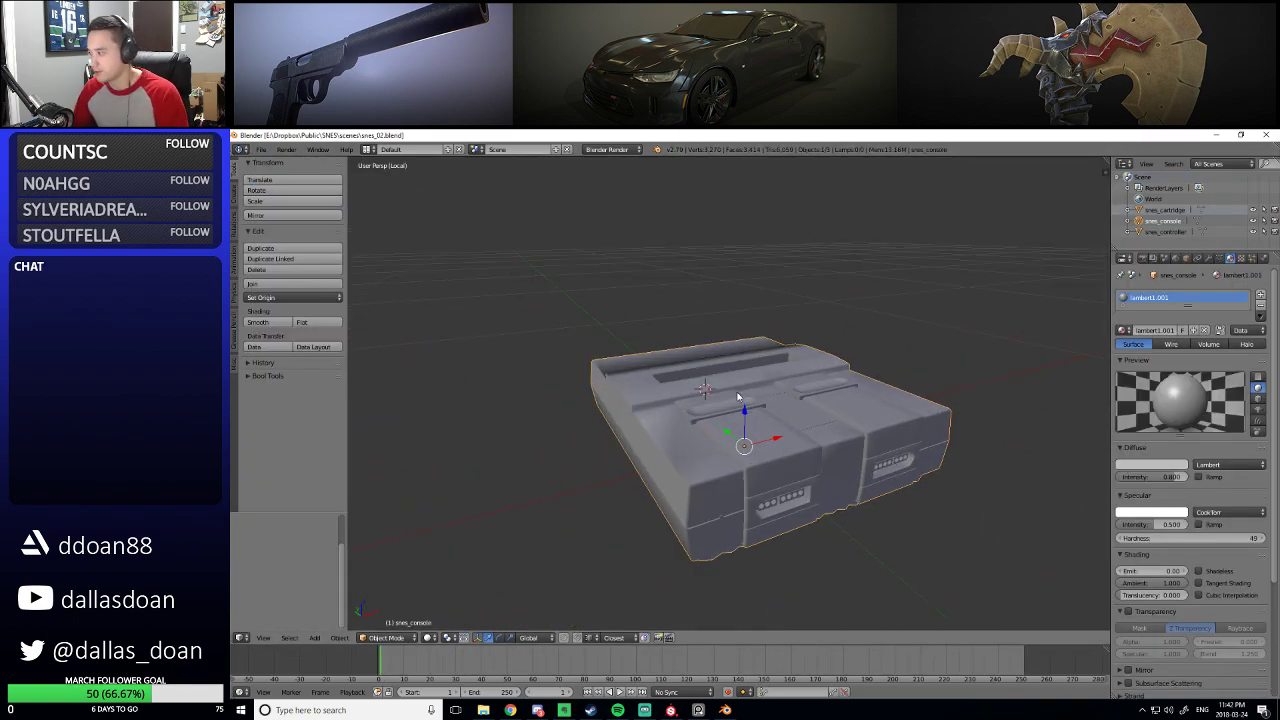
mouse_move(701, 384)
middle_mouse_down()
mouse_move(706, 405)
mouse_move(595, 385)
mouse_move(740, 439)
mouse_move(663, 390)
mouse_move(815, 437)
mouse_move(880, 473)
mouse_move(870, 450)
mouse_move(730, 455)
mouse_move(718, 502)
mouse_move(763, 470)
mouse_move(780, 543)
mouse_move(740, 578)
mouse_move(700, 528)
mouse_move(818, 483)
mouse_move(820, 357)
mouse_move(800, 480)
middle_mouse_up()
key("ctrl+Up")
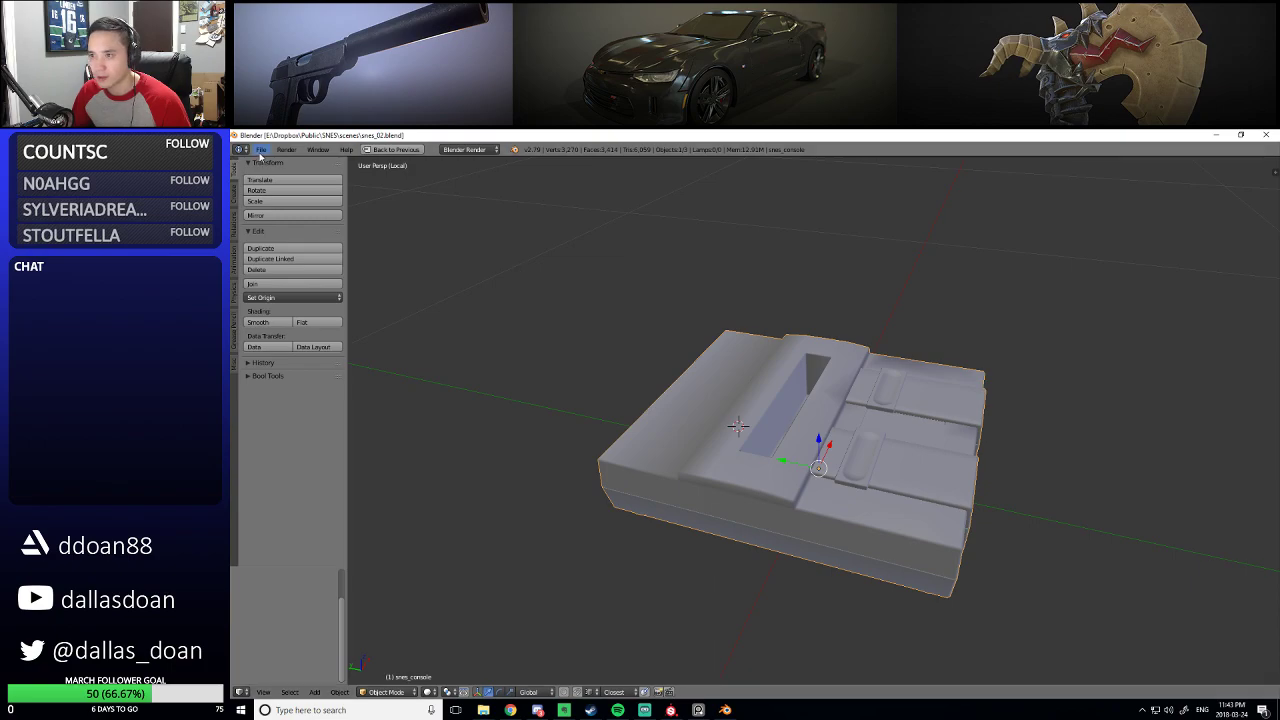
Open snes_01.blend from the recent files and orbit to view the console and controller
left_click(264, 149)
left_click(418, 207)
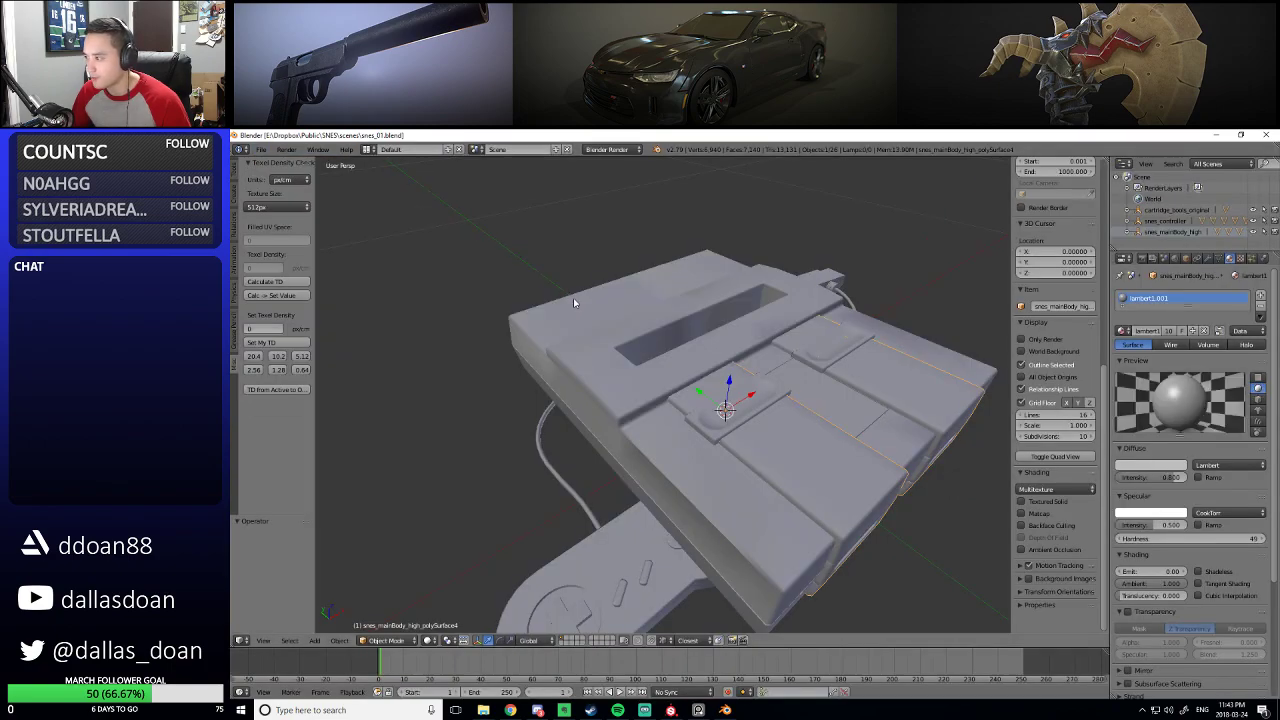
mouse_move(573, 298)
middle_mouse_down()
mouse_move(765, 318)
mouse_move(646, 317)
mouse_move(660, 328)
mouse_move(603, 306)
mouse_move(797, 283)
mouse_move(787, 385)
mouse_move(814, 346)
mouse_move(743, 396)
middle_mouse_up()
Isolate the console body in local view and enter Edit Mode on its mesh
right_click(660, 328)
key("KP_Divide")
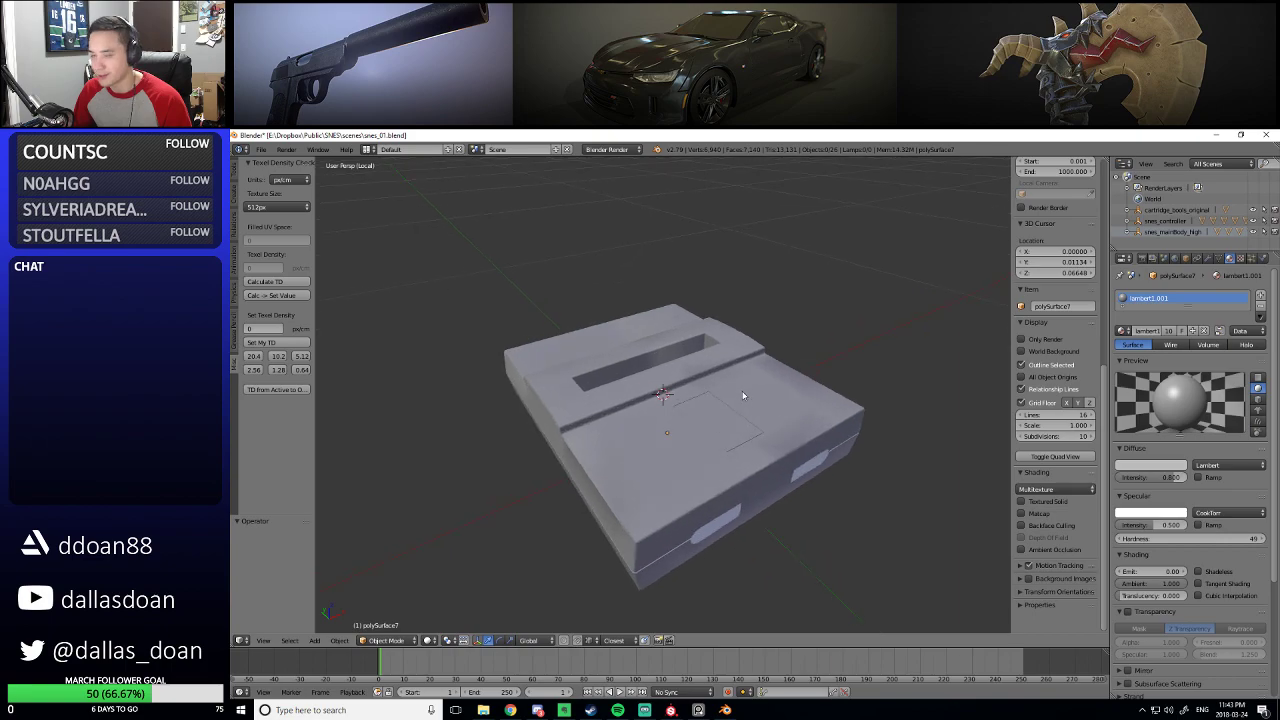
mouse_move(665, 324)
middle_mouse_down()
mouse_move(694, 300)
mouse_move(655, 305)
mouse_move(783, 417)
mouse_move(757, 405)
middle_mouse_up()
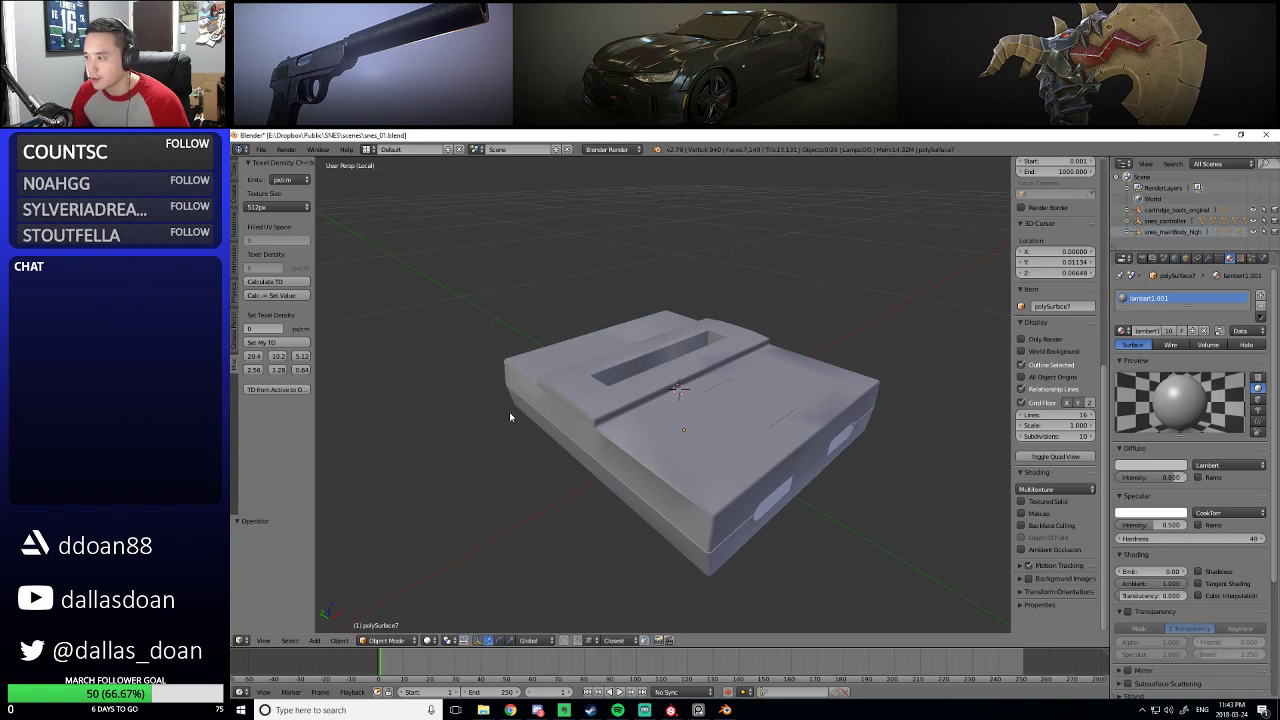
mouse_move(510, 417)
middle_mouse_down()
mouse_move(590, 400)
mouse_move(595, 383)
mouse_move(596, 432)
middle_mouse_up()
right_click(596, 390)
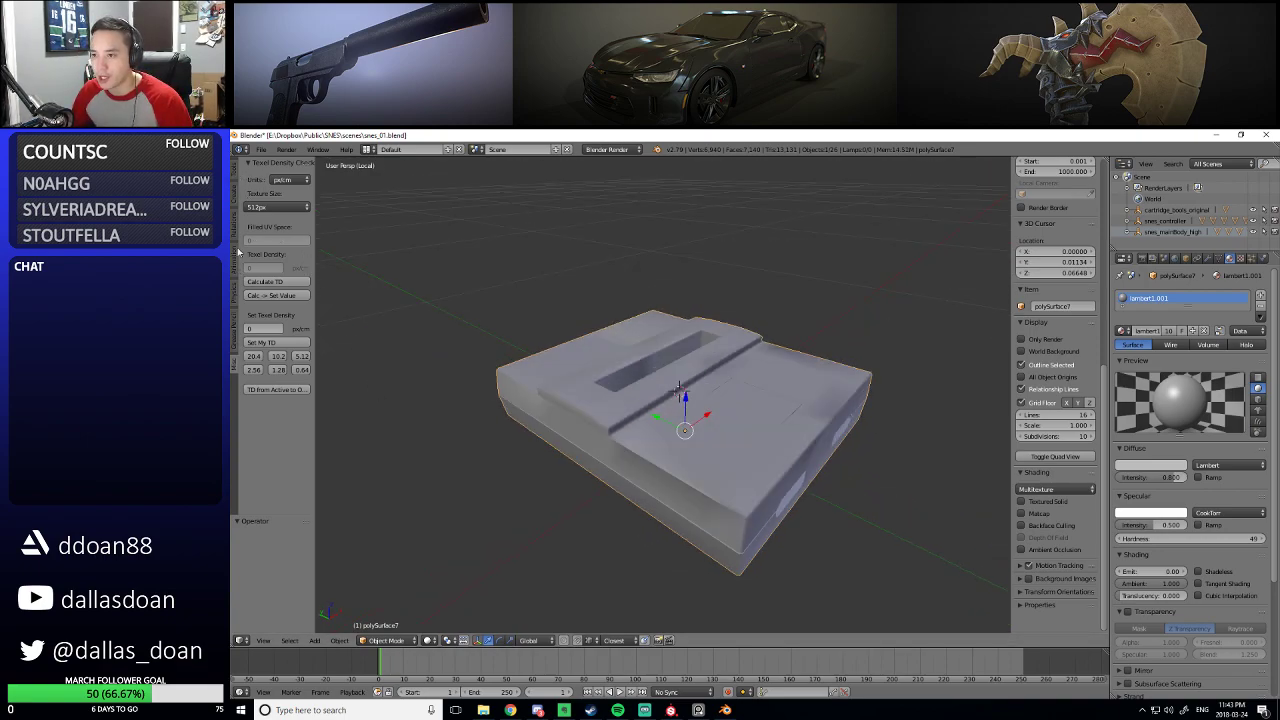
left_click(237, 177)
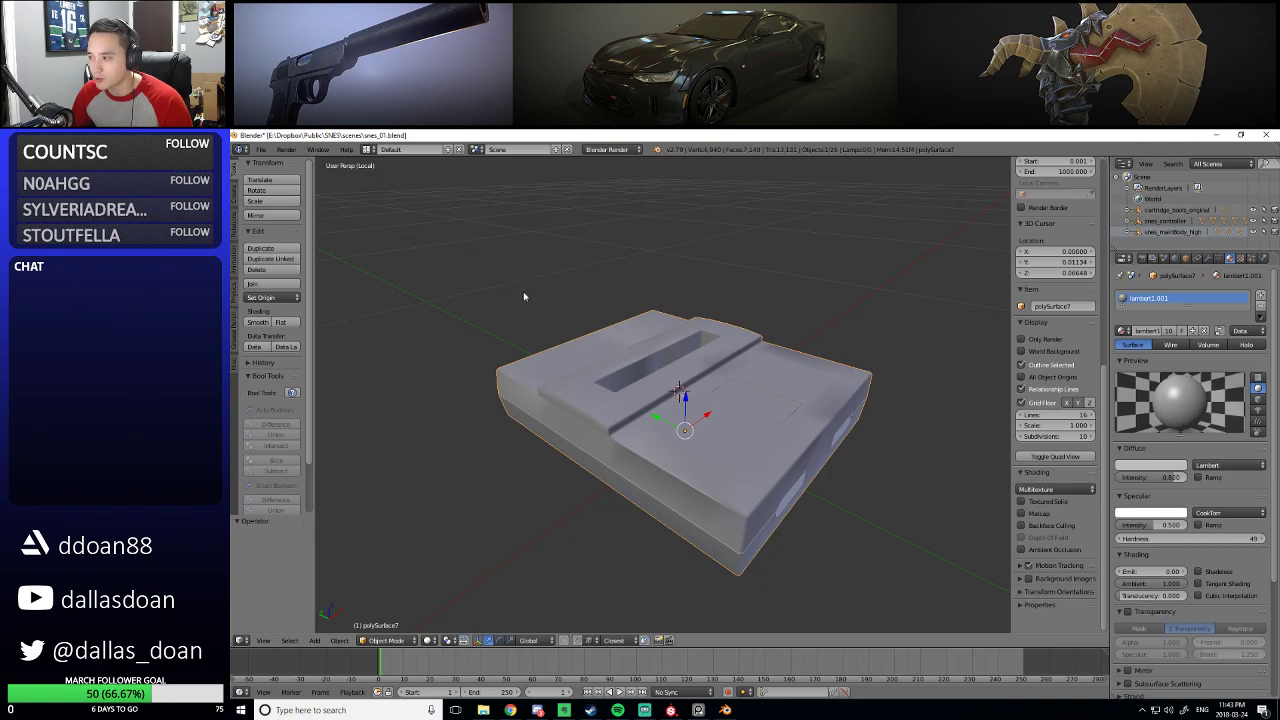
key("Tab")
scroll(510, 295, "down", 2)
Select the whole mesh, recalculate its normals, and return to Object Mode
key("a")
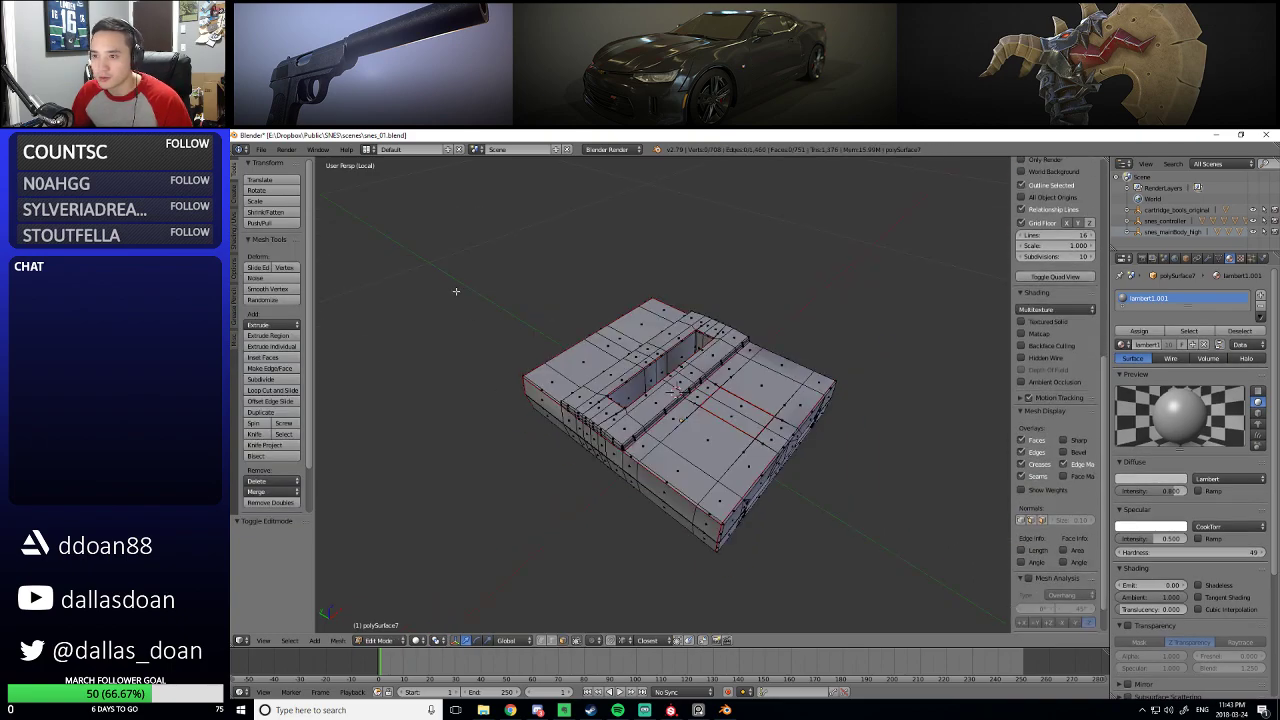
left_click(236, 236)
middle_click_drag(530, 275, 497, 291)
key("a")
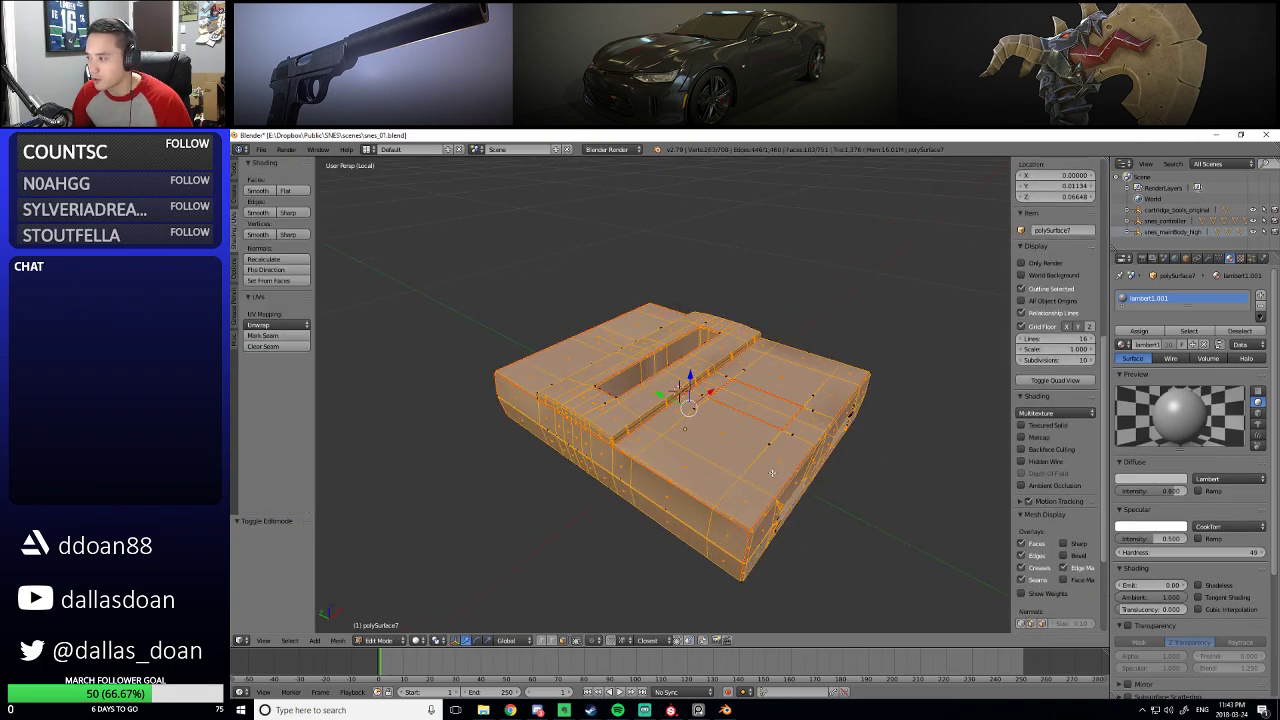
middle_click_drag(788, 446, 731, 429)
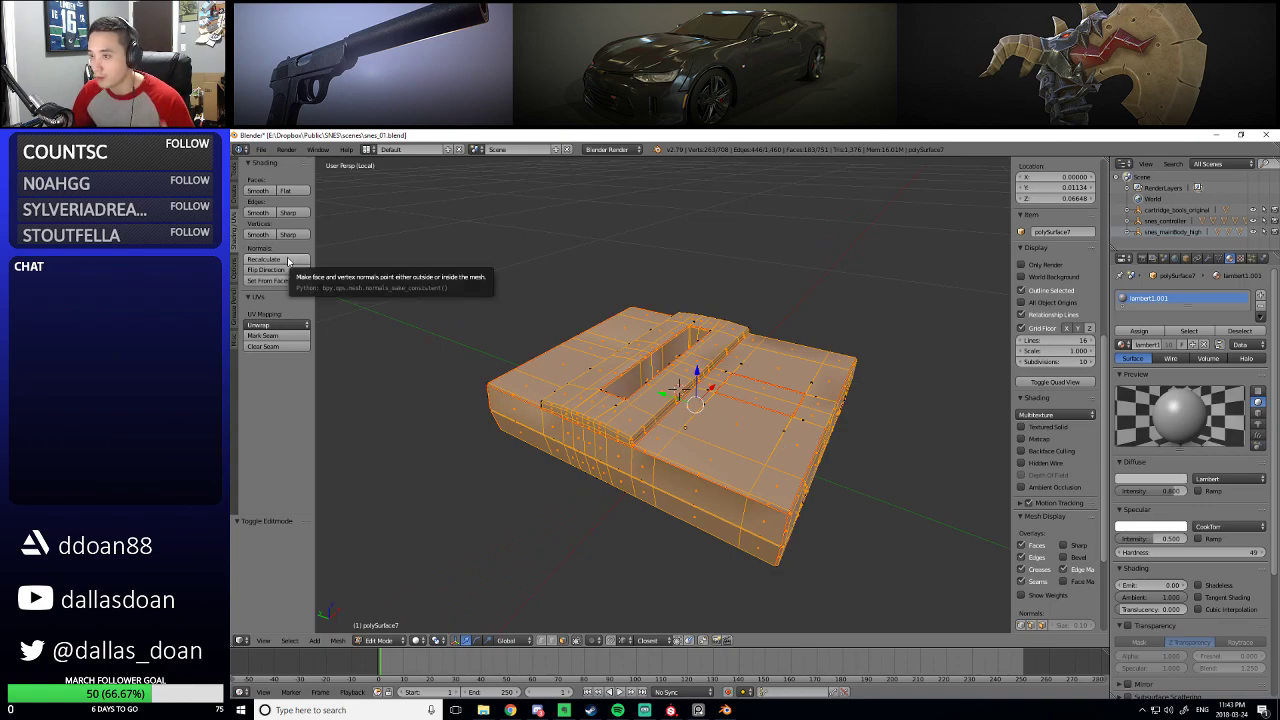
left_click(288, 260)
key("a")
key("Tab")
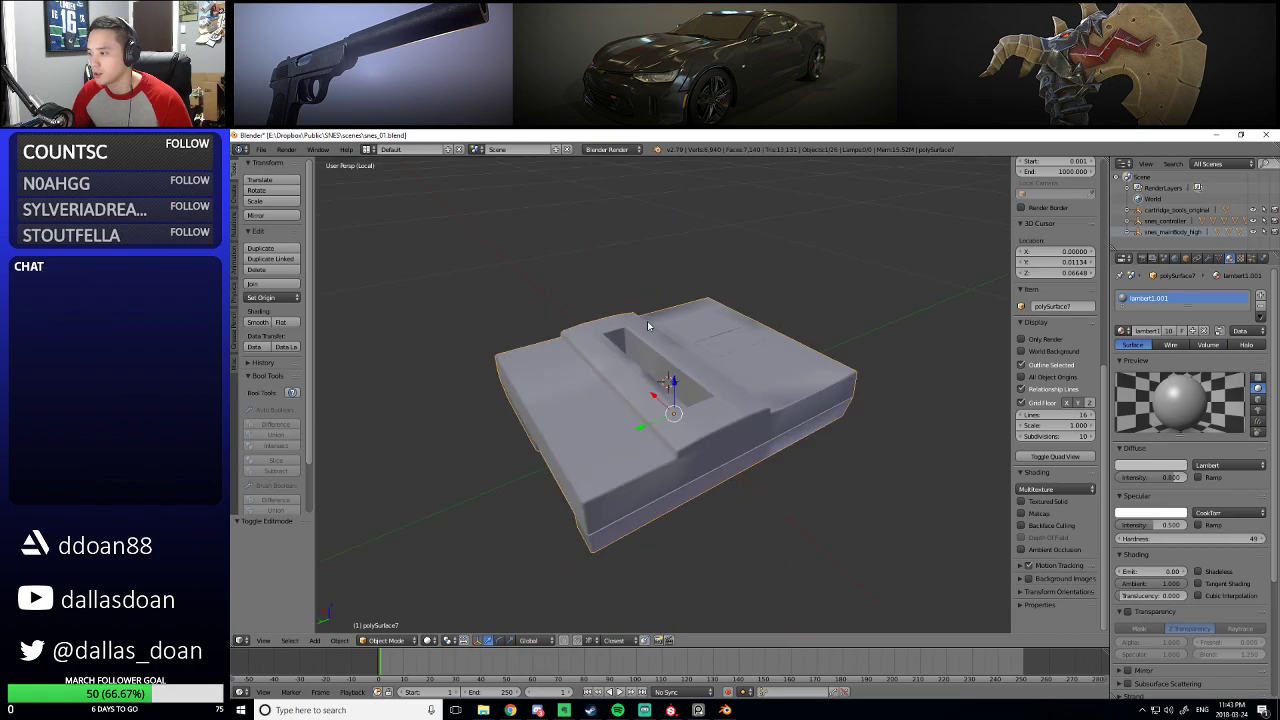
Back in Edit Mode, turn on X-ray and select the entire console mesh
mouse_move(648, 326)
middle_mouse_down()
mouse_move(580, 380)
mouse_move(529, 331)
middle_mouse_up()
scroll(571, 326, "down", 3)
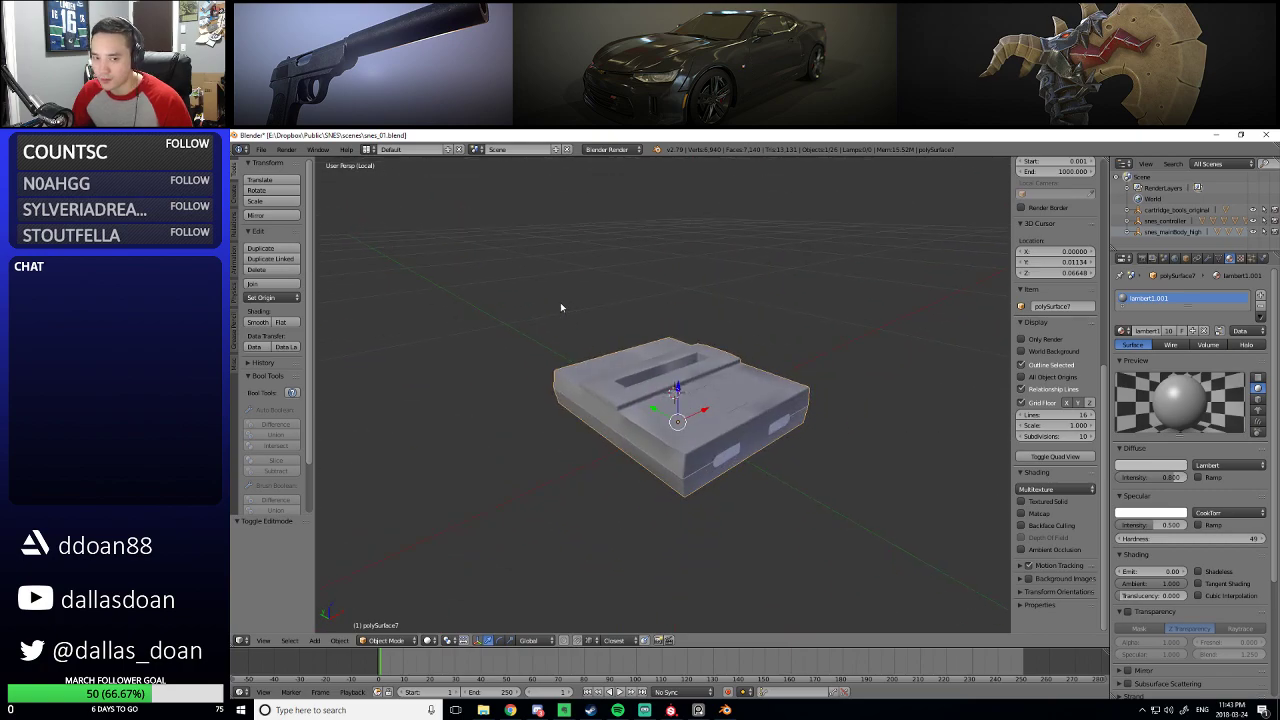
key("Tab")
key("b")
left_click_drag(408, 272, 852, 570)
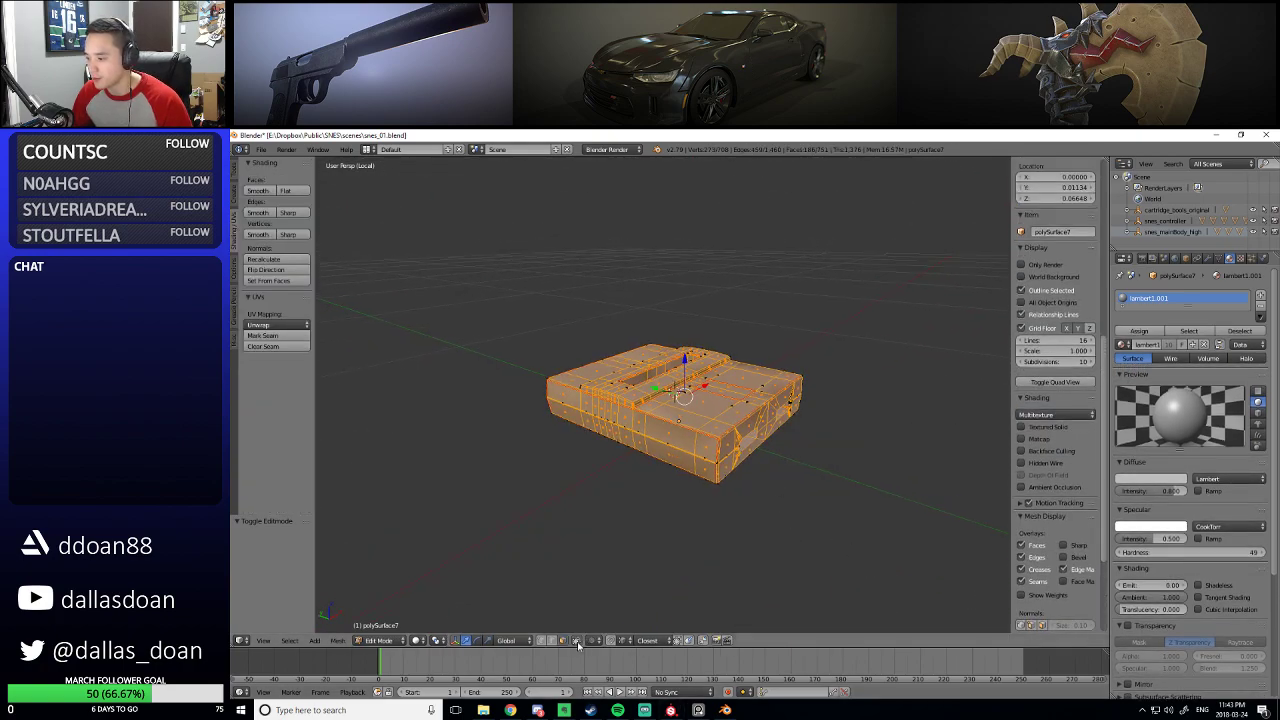
left_click(577, 641)
key("a")
key("a")
Flip the direction of the mesh normals, check the shading, and return to Object Mode
middle_click_drag(474, 277, 350, 213)
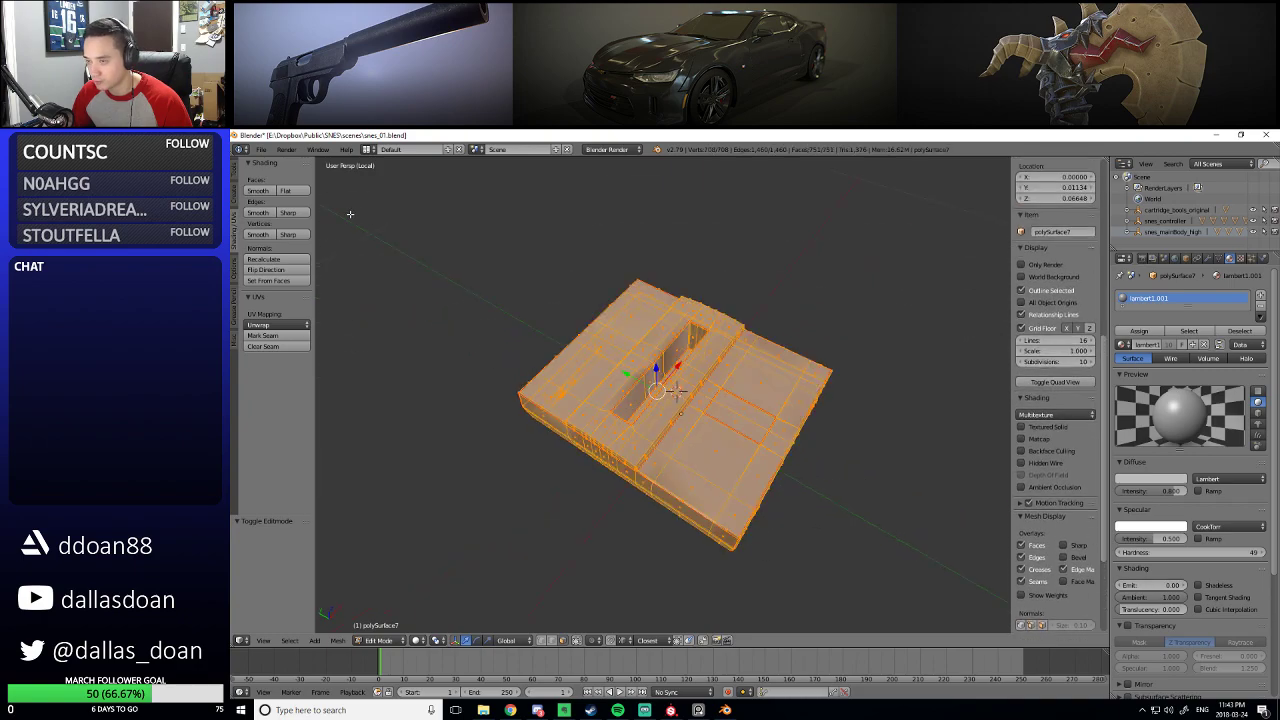
mouse_move(357, 296)
middle_mouse_down()
mouse_move(566, 283)
mouse_move(466, 344)
middle_mouse_up()
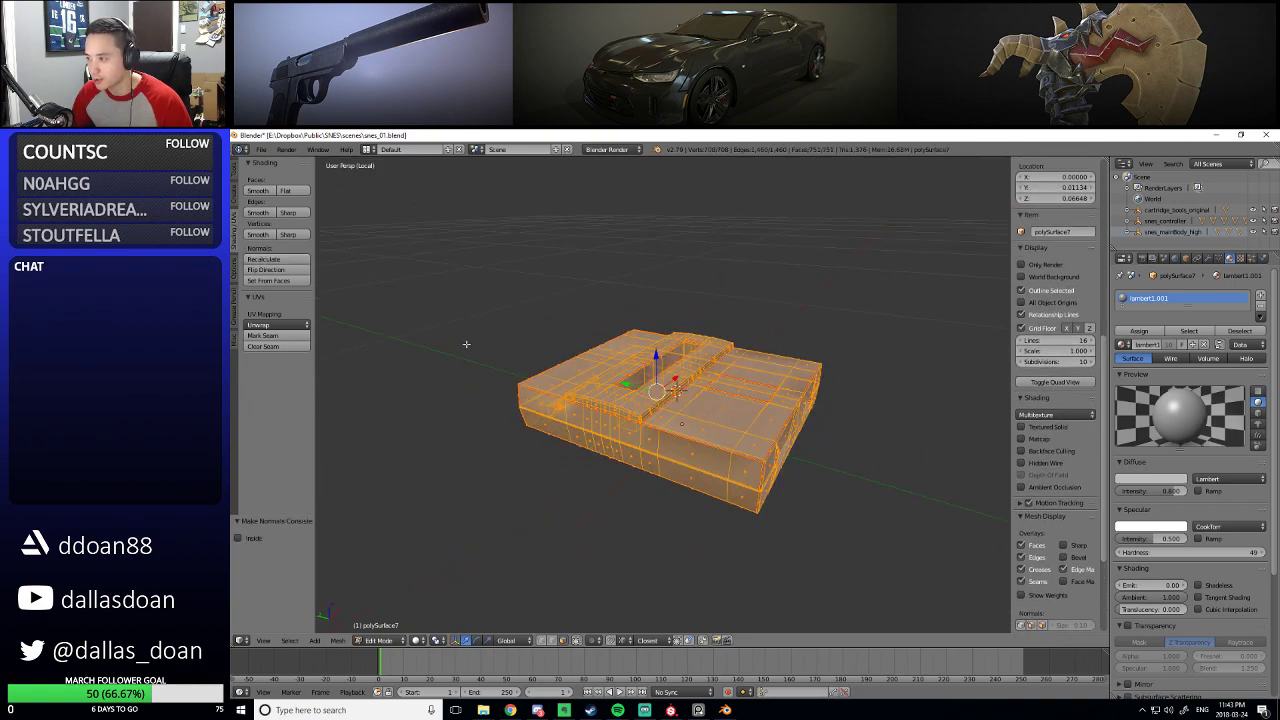
left_click(290, 270)
key("a")
mouse_move(557, 294)
middle_mouse_down()
mouse_move(571, 274)
mouse_move(523, 298)
mouse_move(423, 303)
mouse_move(537, 300)
mouse_move(540, 275)
mouse_move(529, 323)
mouse_move(489, 343)
mouse_move(650, 339)
mouse_move(485, 286)
mouse_move(429, 343)
mouse_move(534, 293)
mouse_move(750, 379)
mouse_move(748, 418)
mouse_move(710, 405)
mouse_move(708, 376)
mouse_move(690, 420)
middle_mouse_up()
key("a")
key("Tab")
key("Tab")
Select the faces along the front strip and leave Edit Mode to check their shading
key("a")
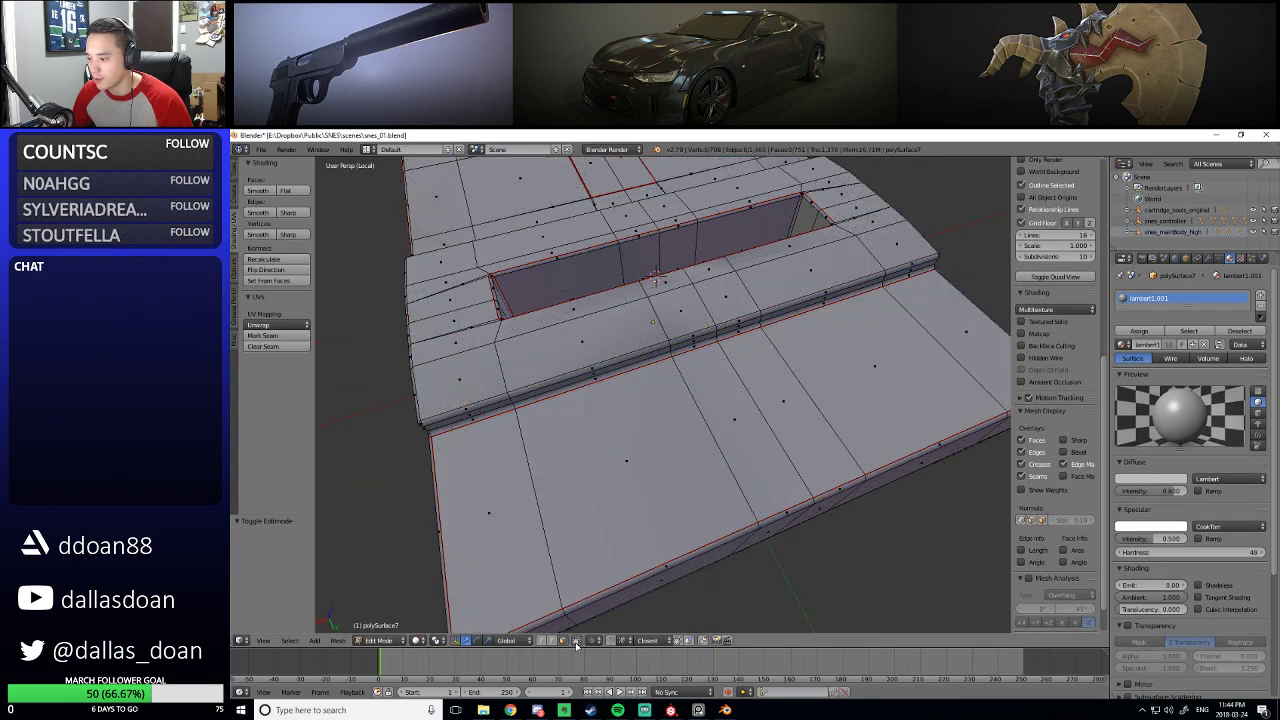
middle_click_drag(576, 600, 630, 371)
left_click(630, 371)
left_click(420, 420, "shift")
left_click(735, 376, "shift")
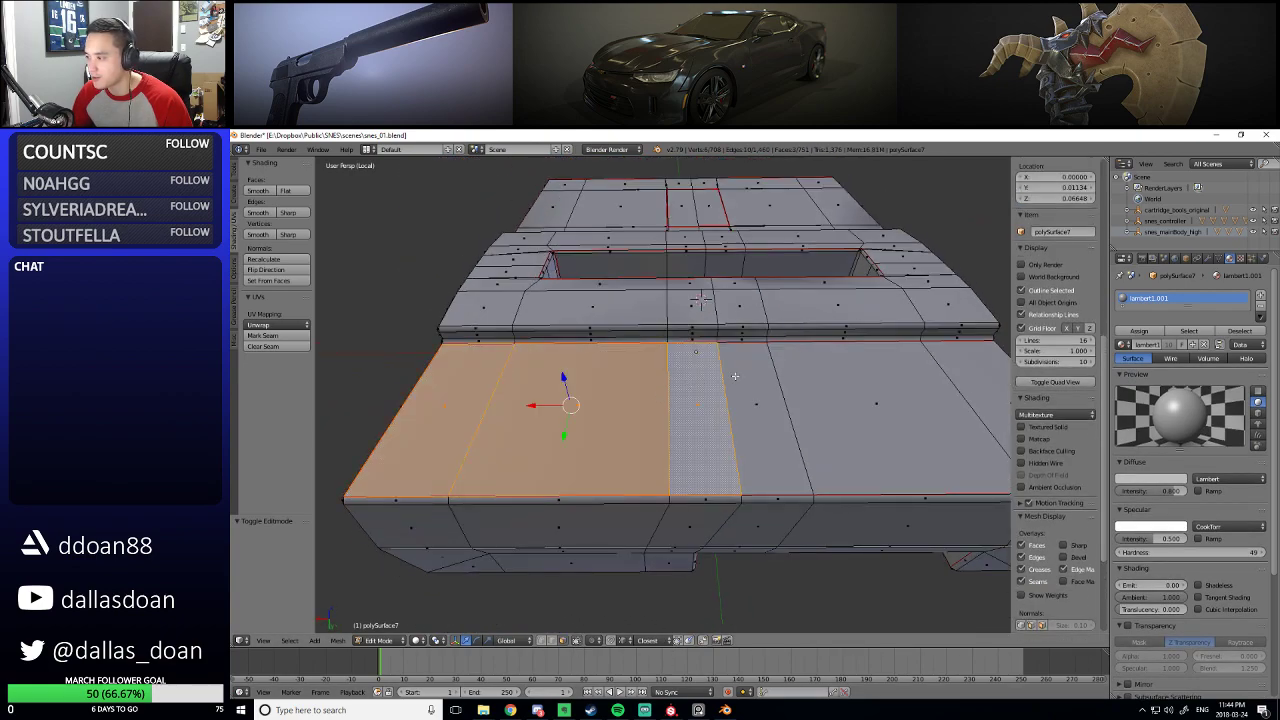
left_click(770, 400, "shift")
left_click(860, 400, "shift")
left_click(960, 400, "shift")
middle_click_drag(960, 400, 730, 420)
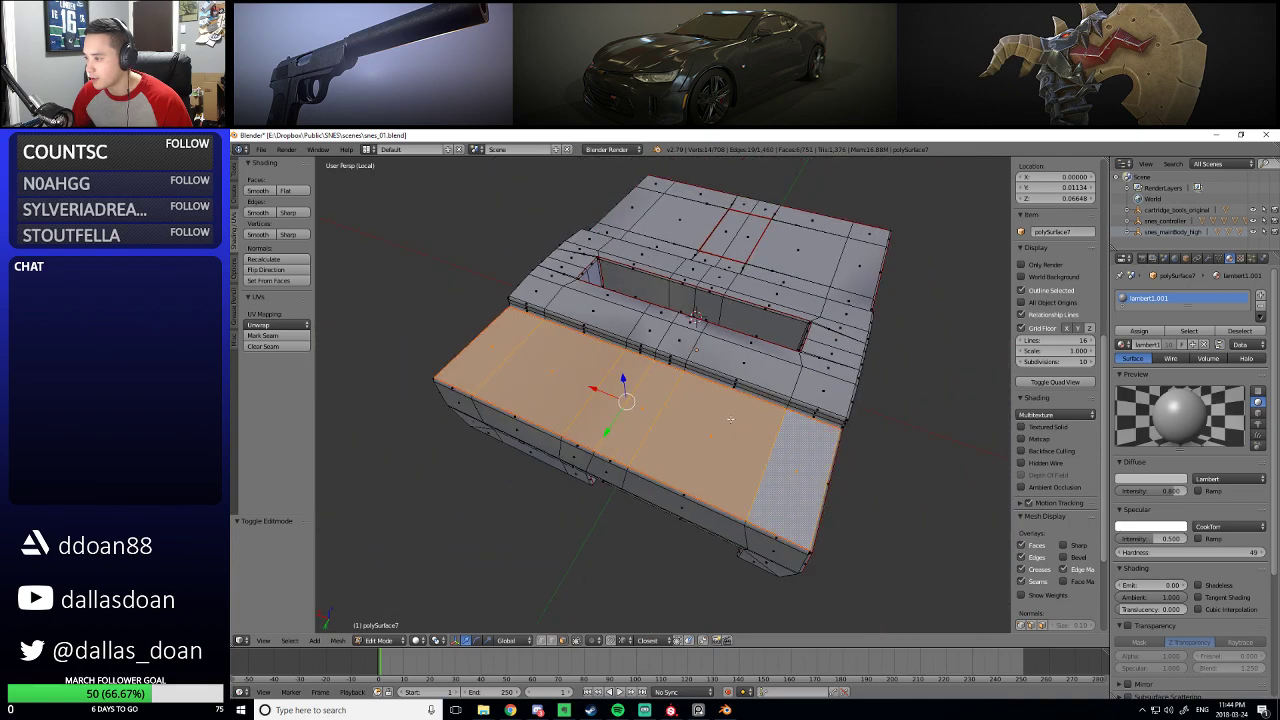
key("Tab")
middle_click_drag(449, 277, 747, 311)
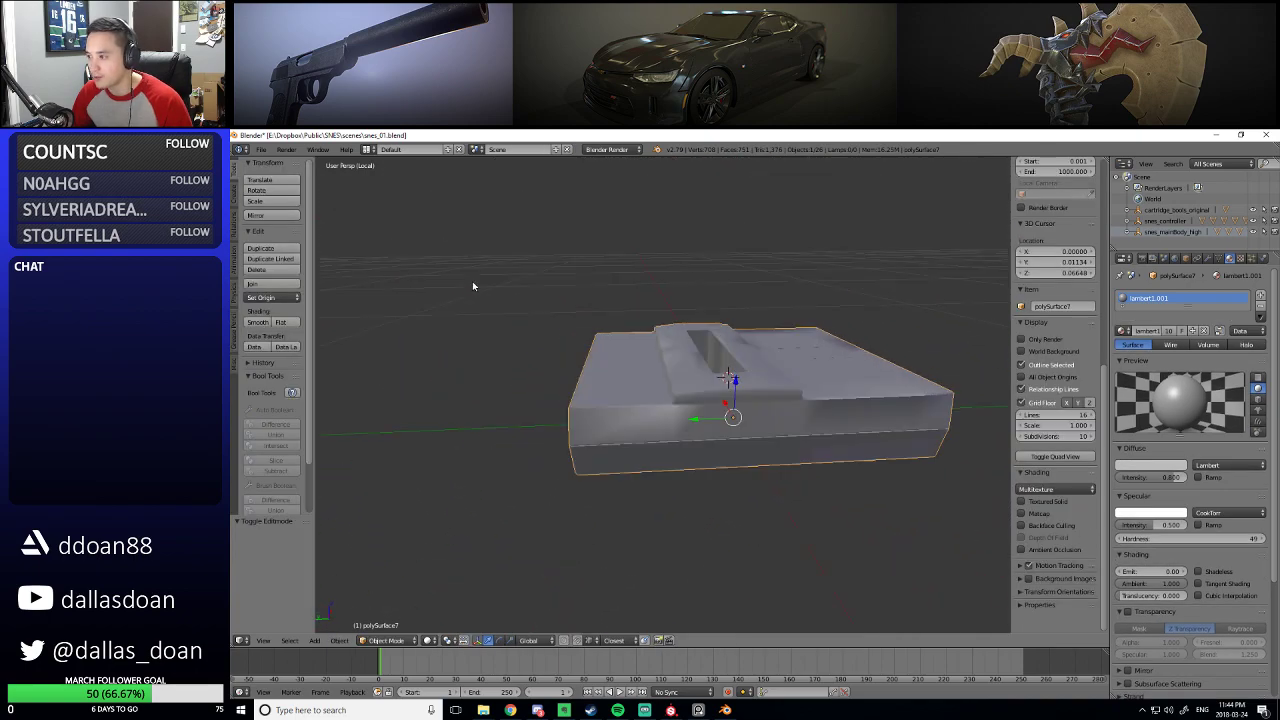
Select the large front faces and toggle Edit Mode to inspect the shading again
key("Tab")
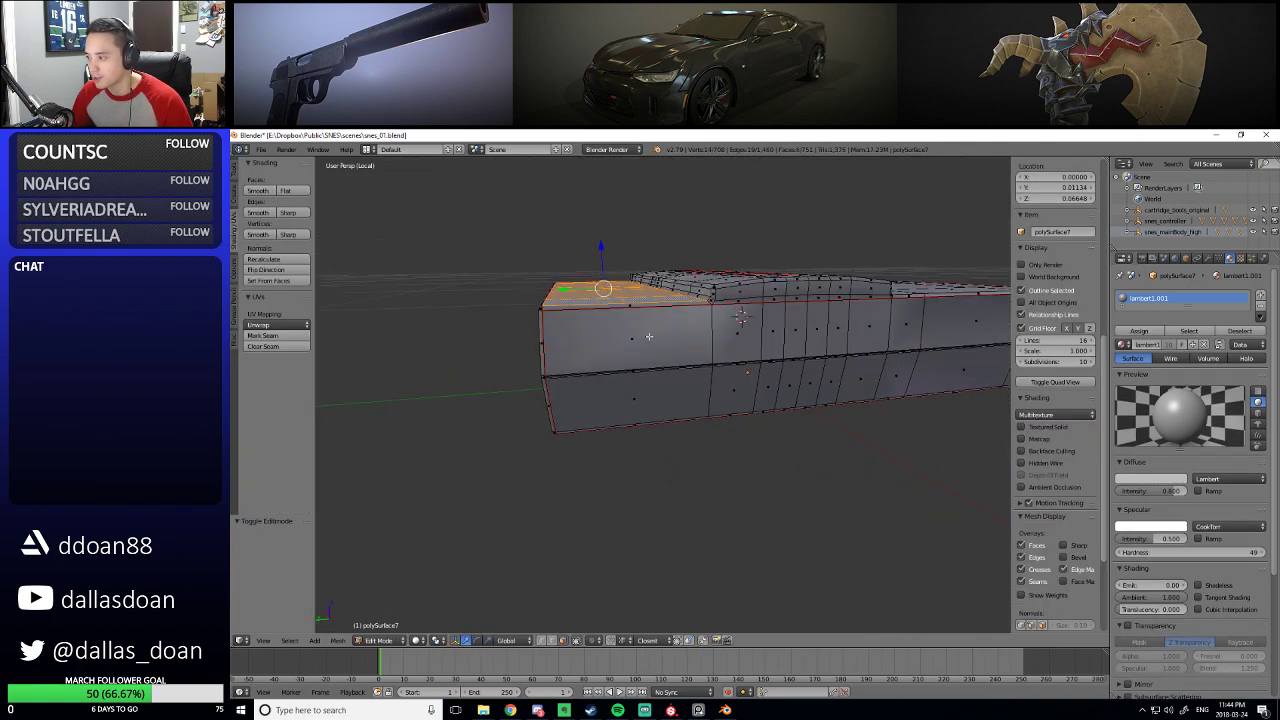
left_click(650, 335)
left_click(740, 330, "shift")
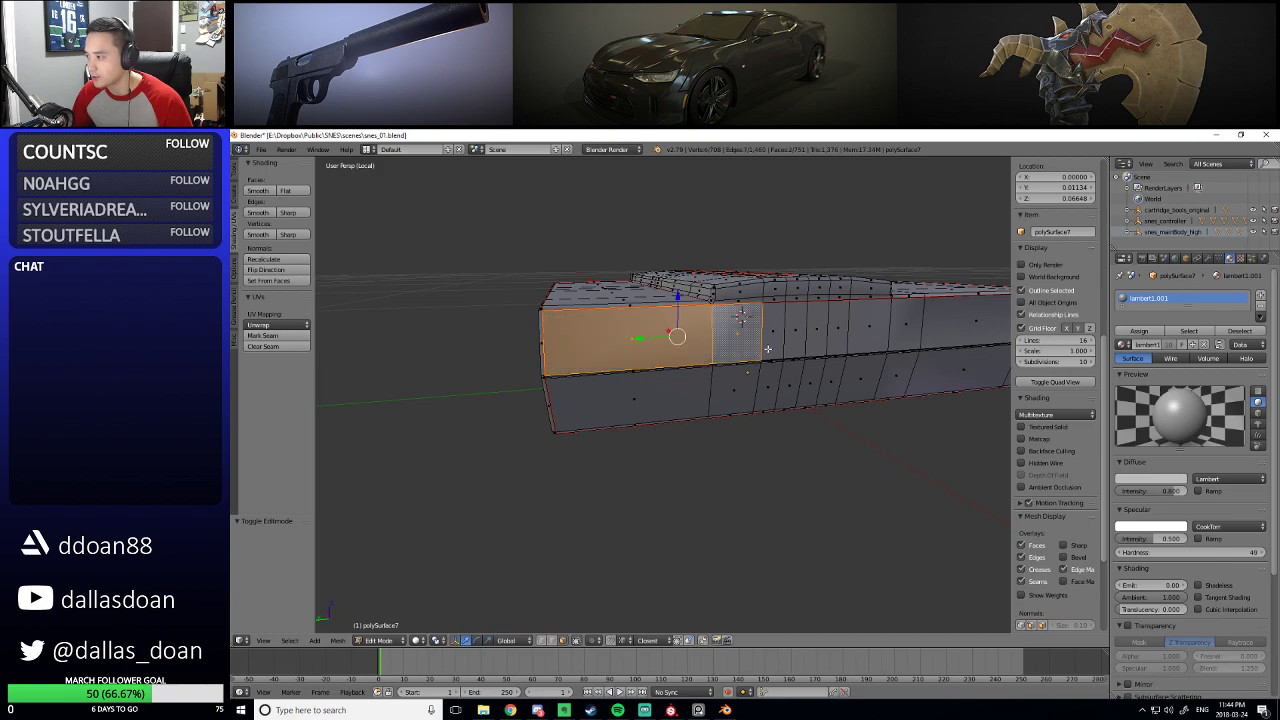
left_click(843, 340, "shift")
middle_click_drag(843, 340, 715, 384)
key("Tab")
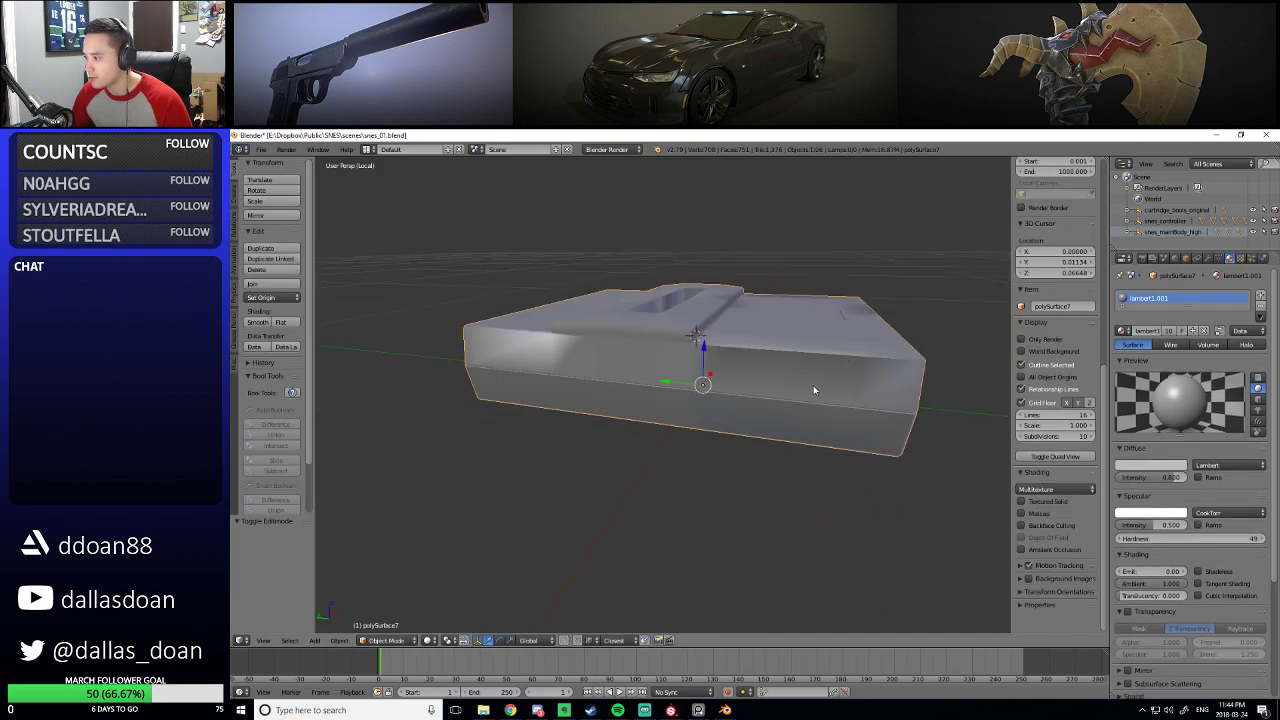
key("Tab")
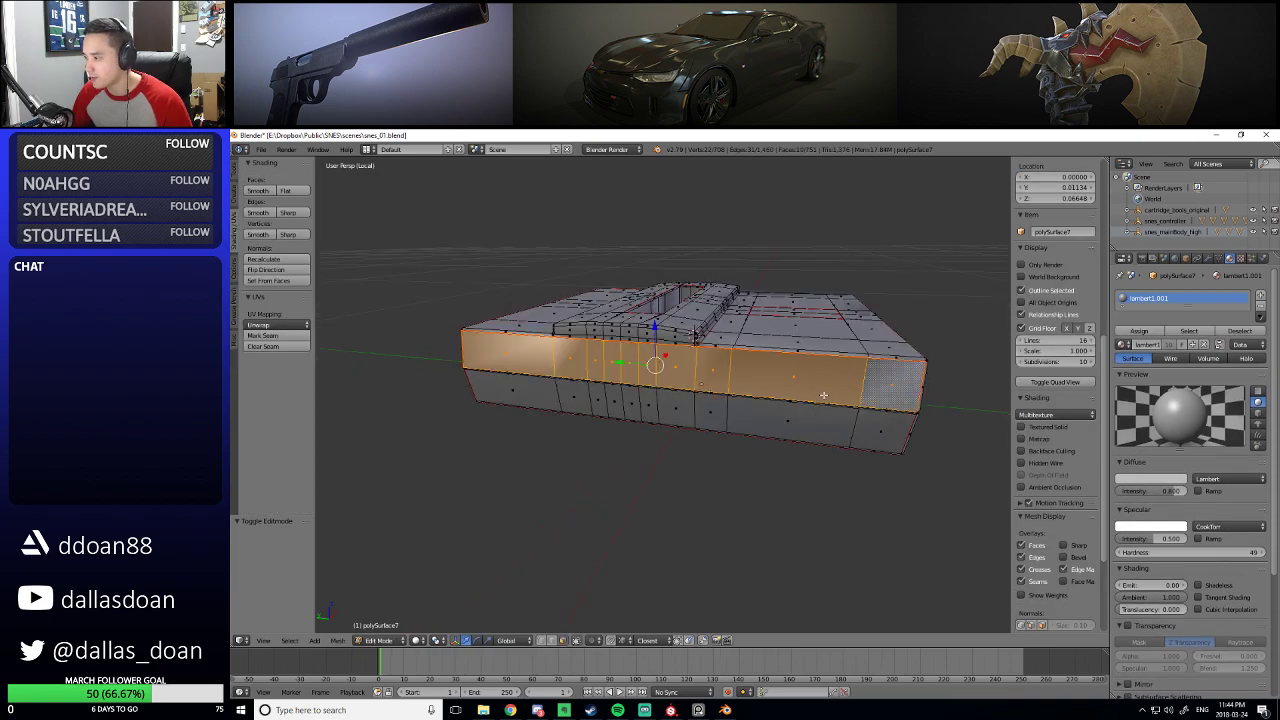
key("Tab")
mouse_move(567, 494)
middle_mouse_down()
mouse_move(523, 443)
mouse_move(592, 451)
mouse_move(559, 440)
mouse_move(617, 482)
mouse_move(604, 388)
middle_mouse_up()
scroll(617, 482, "down", 5)
scroll(600, 463, "up", 3)
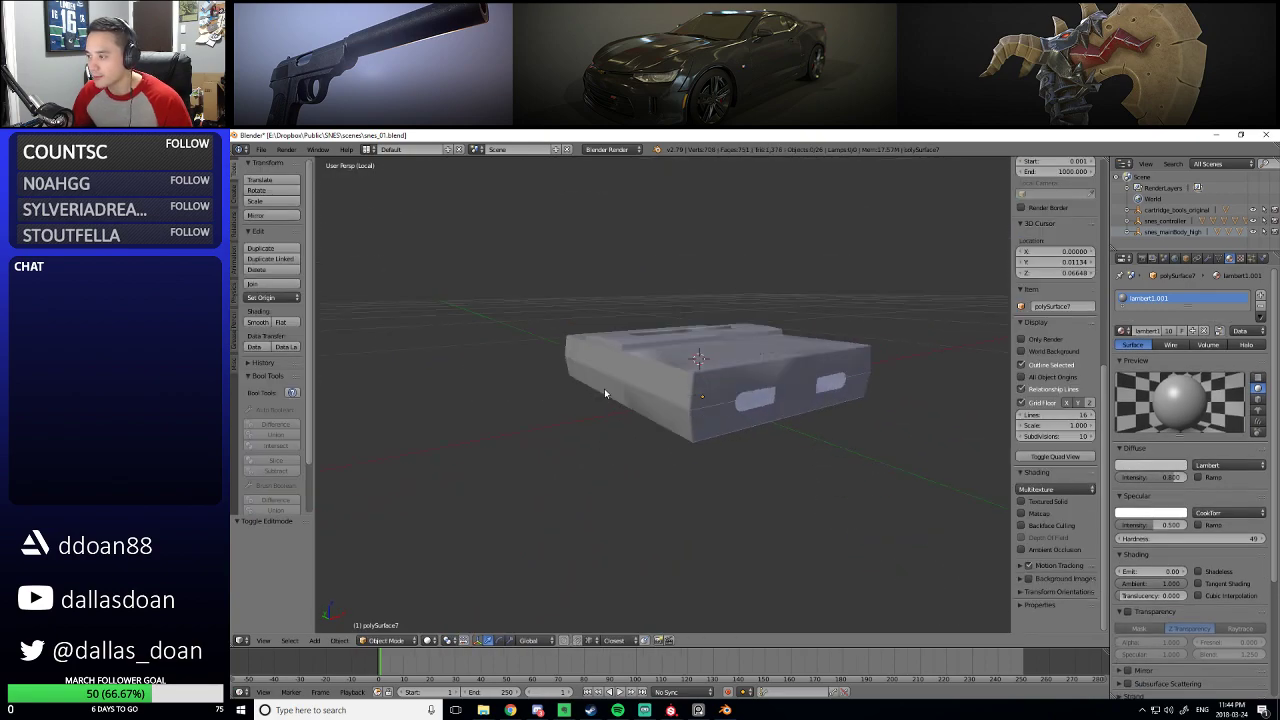
In Edit Mode, box-select the entire console mesh
key("Tab")
middle_click_drag(588, 297, 471, 283)
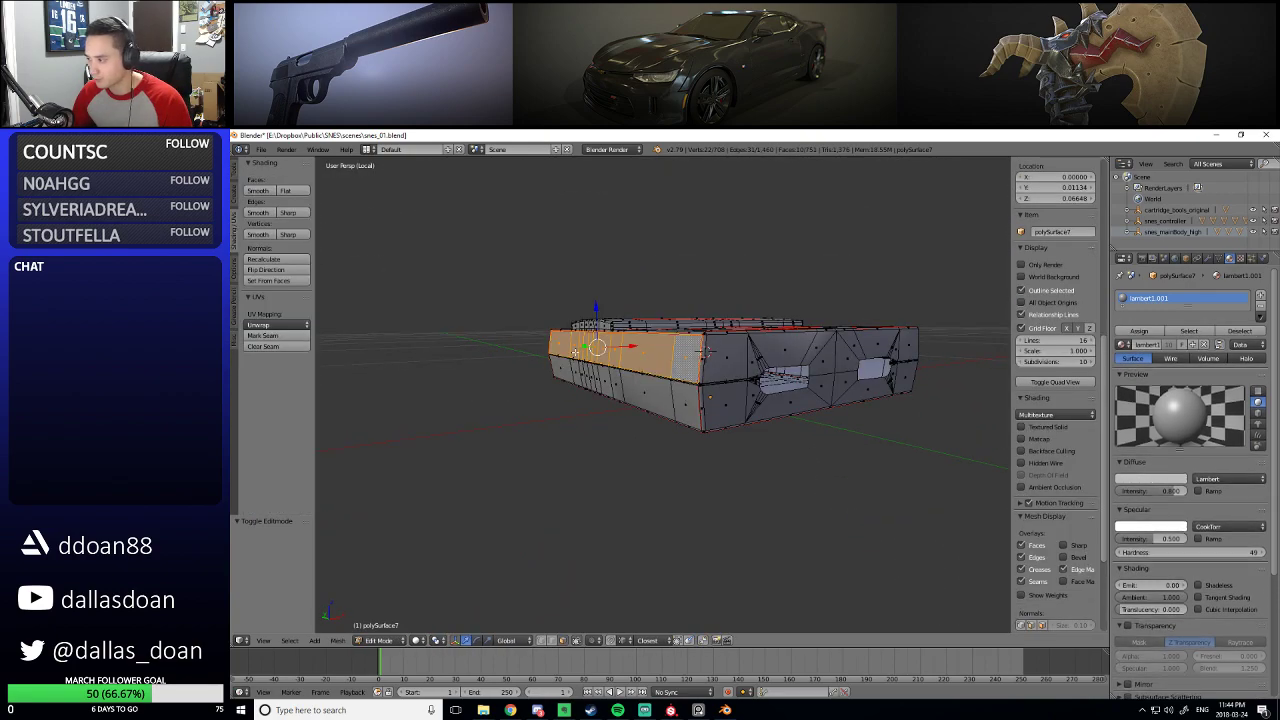
key("b")
left_click_drag(456, 252, 1012, 544)
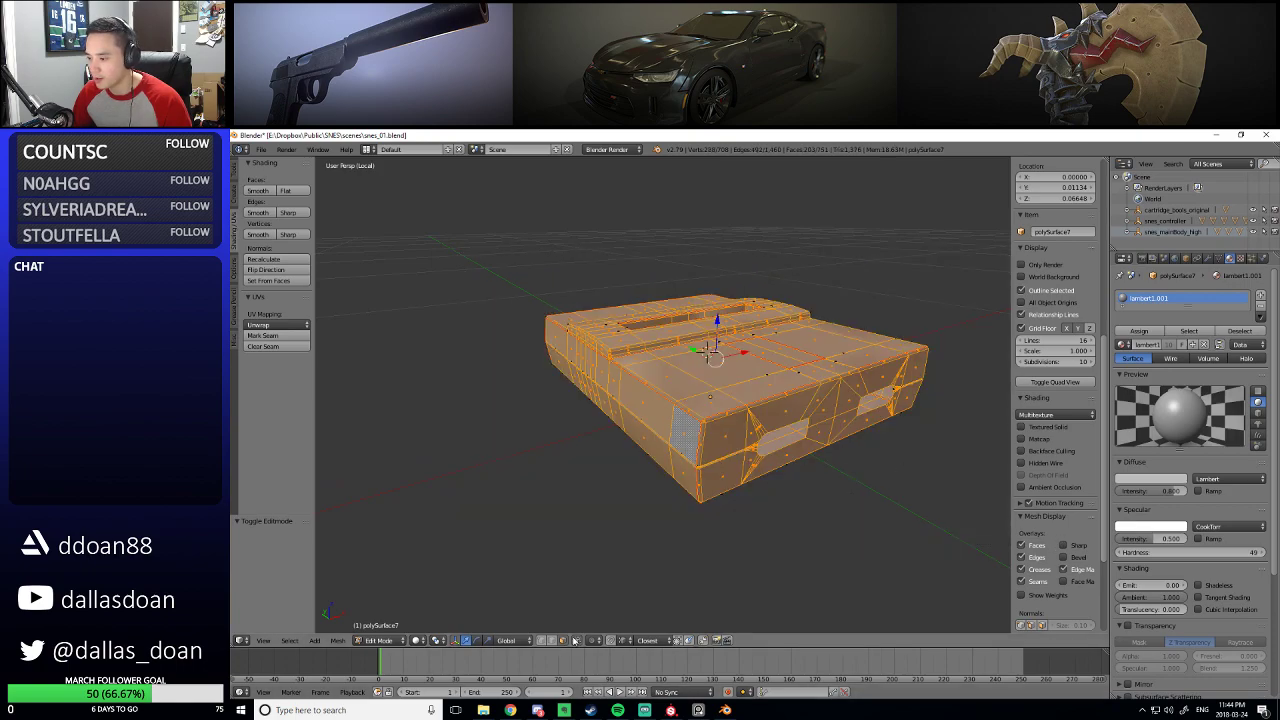
scroll(690, 440, "down", 3)
key("a")
left_click_drag(919, 513, 853, 499)
scroll(700, 400, "up", 3)
middle_click_drag(700, 400, 620, 280)
Find the Weighted Normals Calculation add-on by searching 'weight' in preferences, enable it, and close preferences
left_click(260, 150)
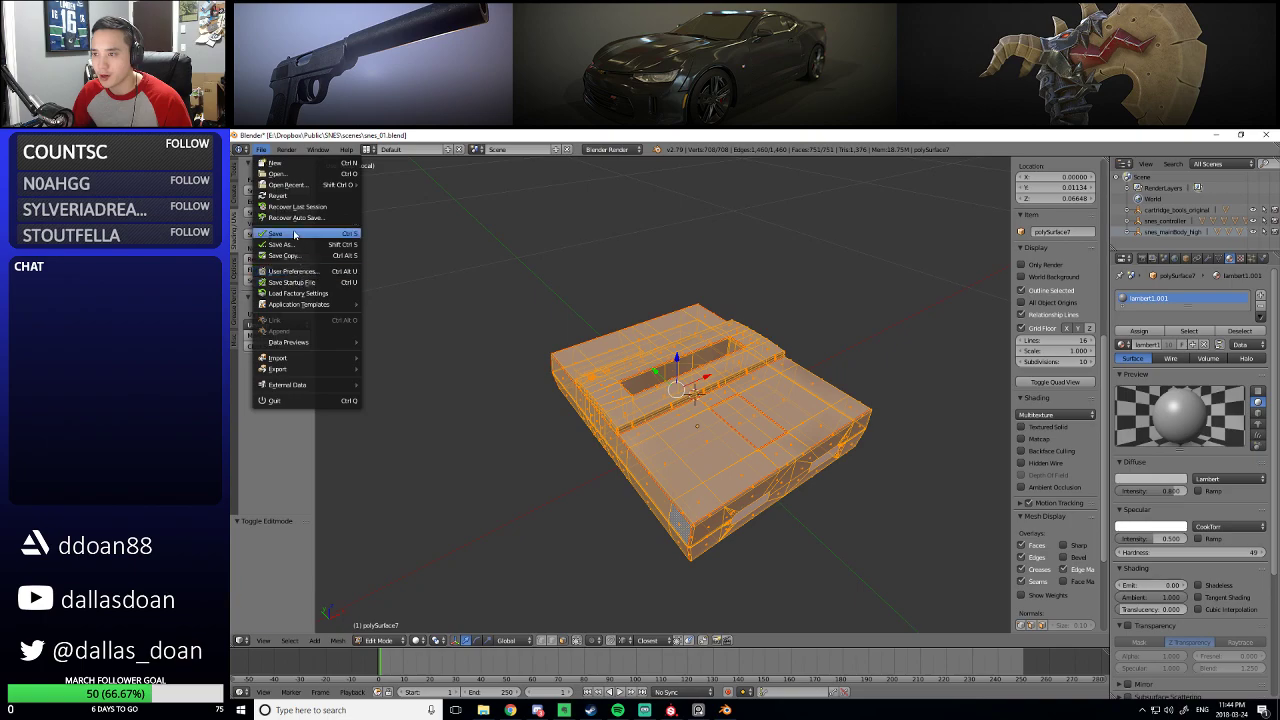
left_click(306, 272)
left_click_drag(300, 146, 407, 175)
type("weight")
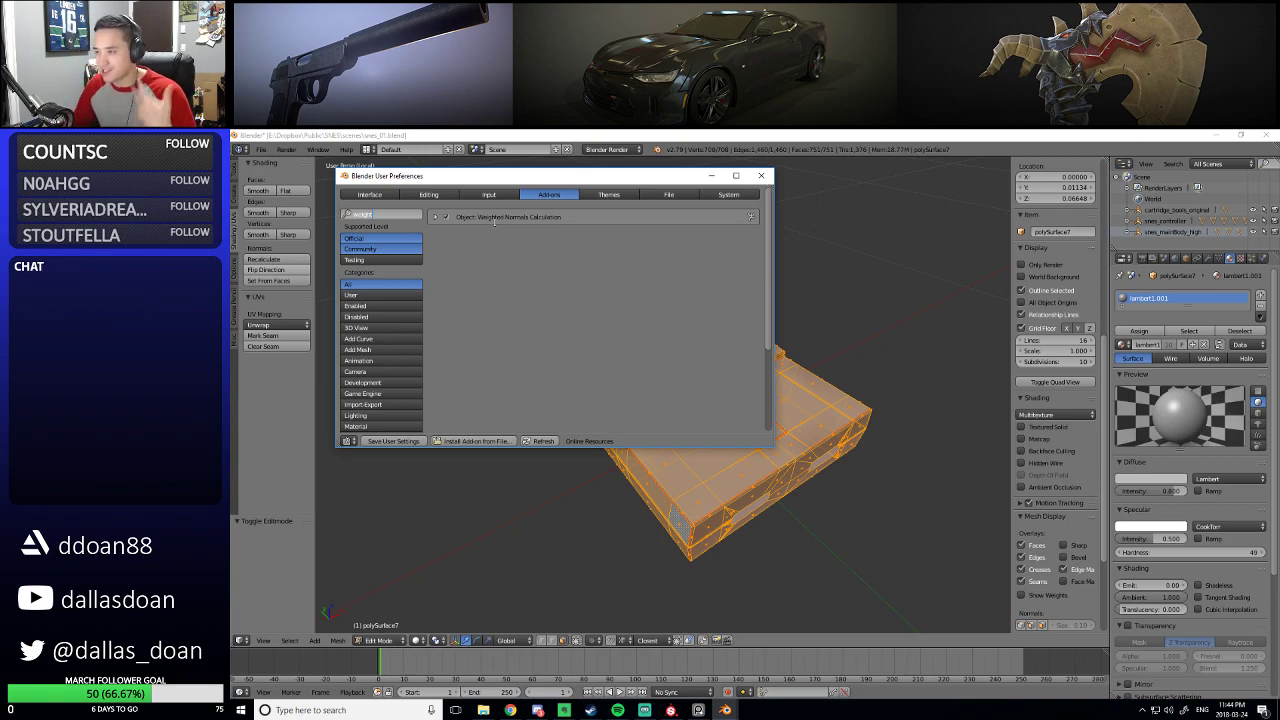
left_click(762, 177)
Run the Weight Normals operator on the selected console body in Object Mode
key("Tab")
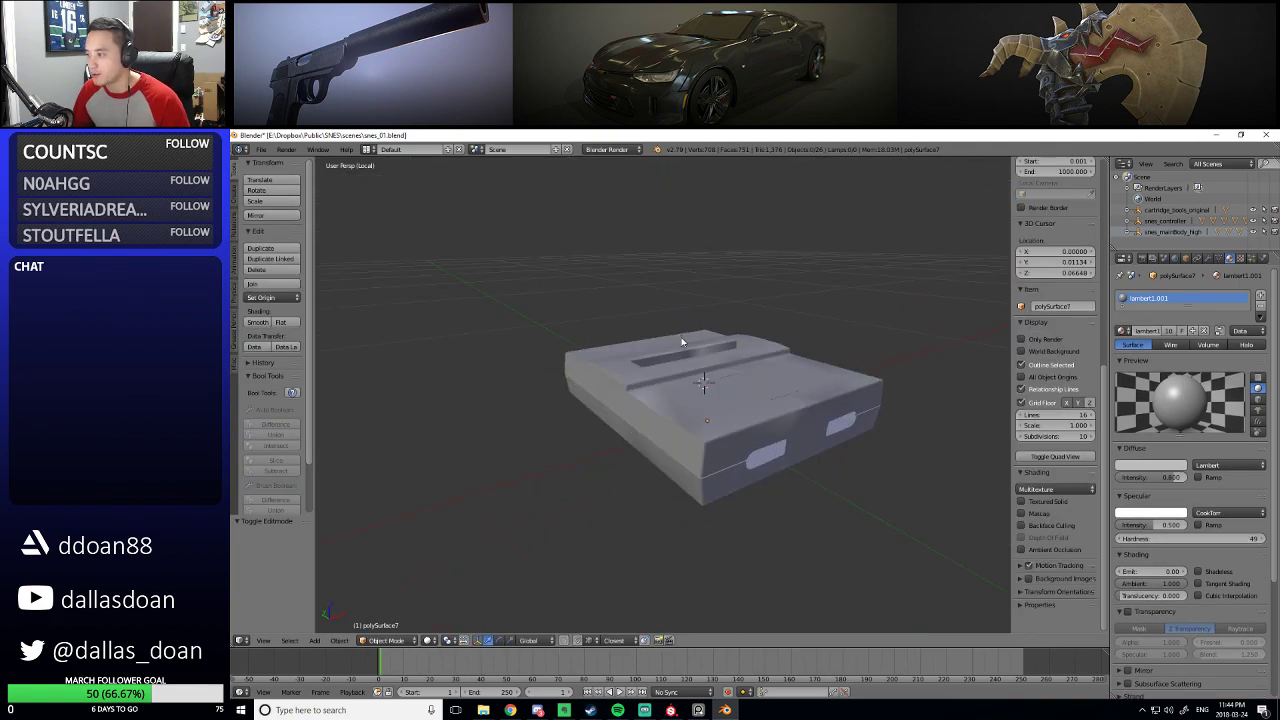
right_click(783, 378)
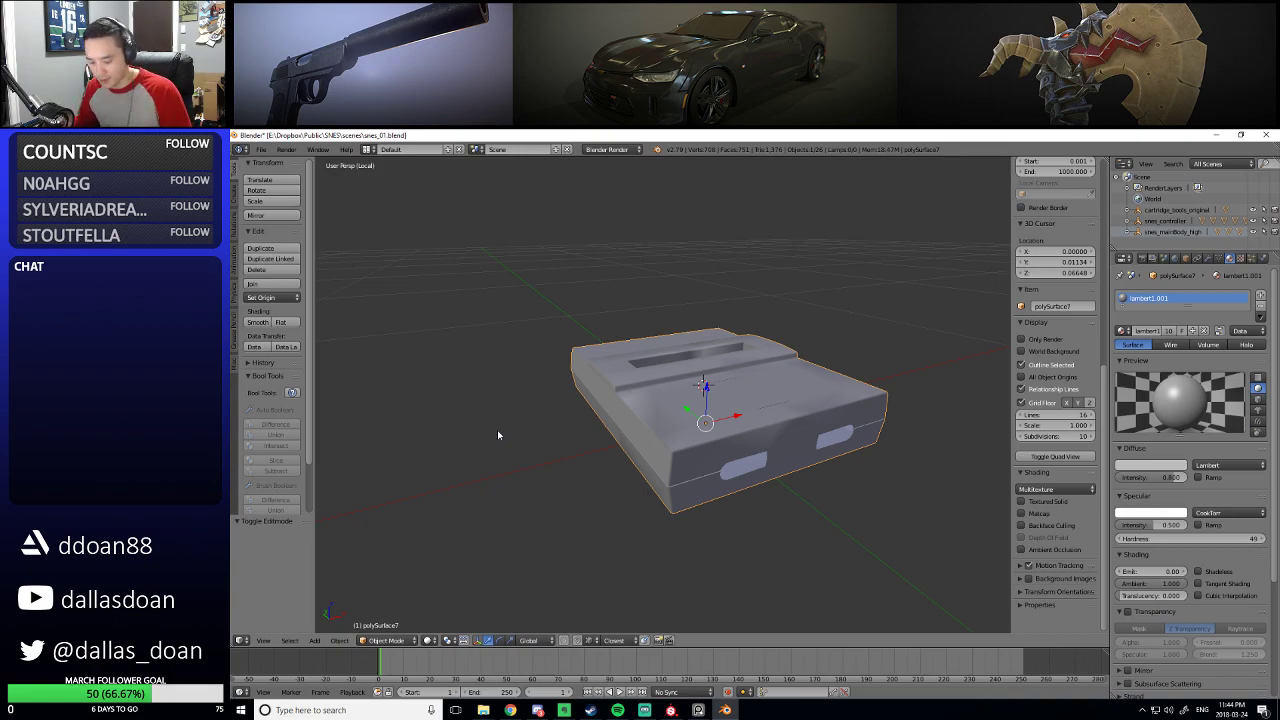
key("space")
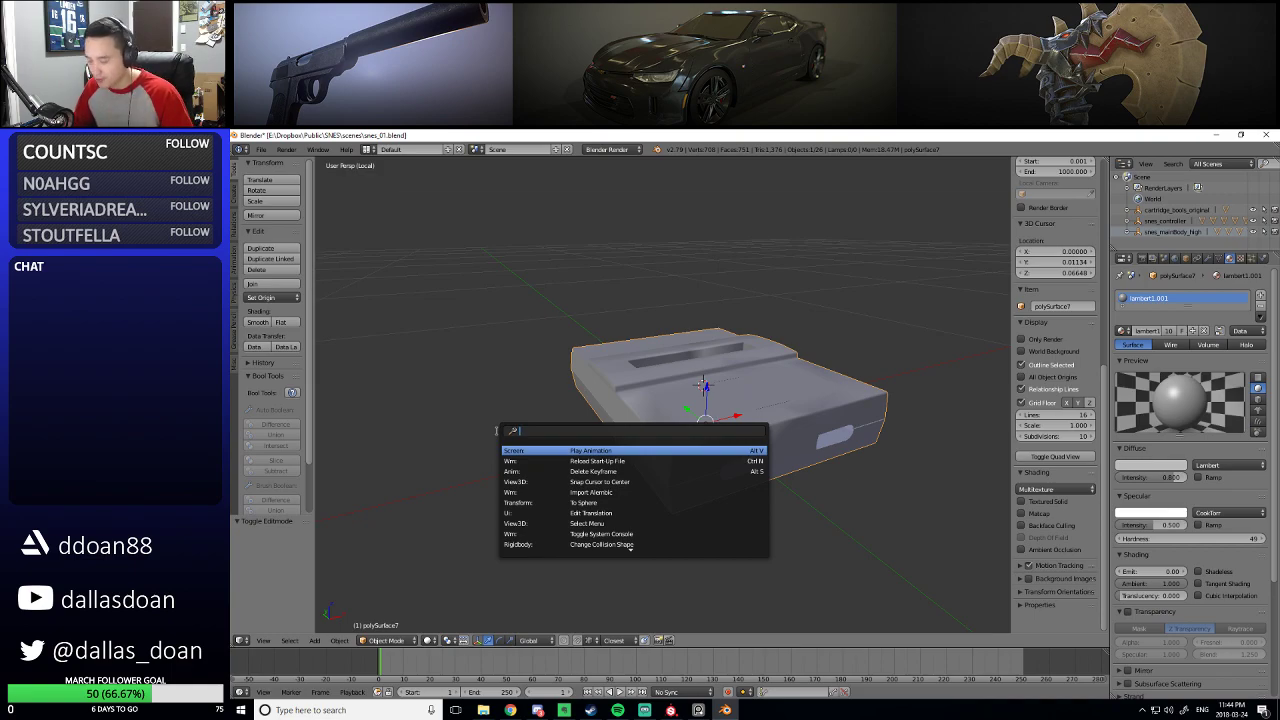
type("wei")
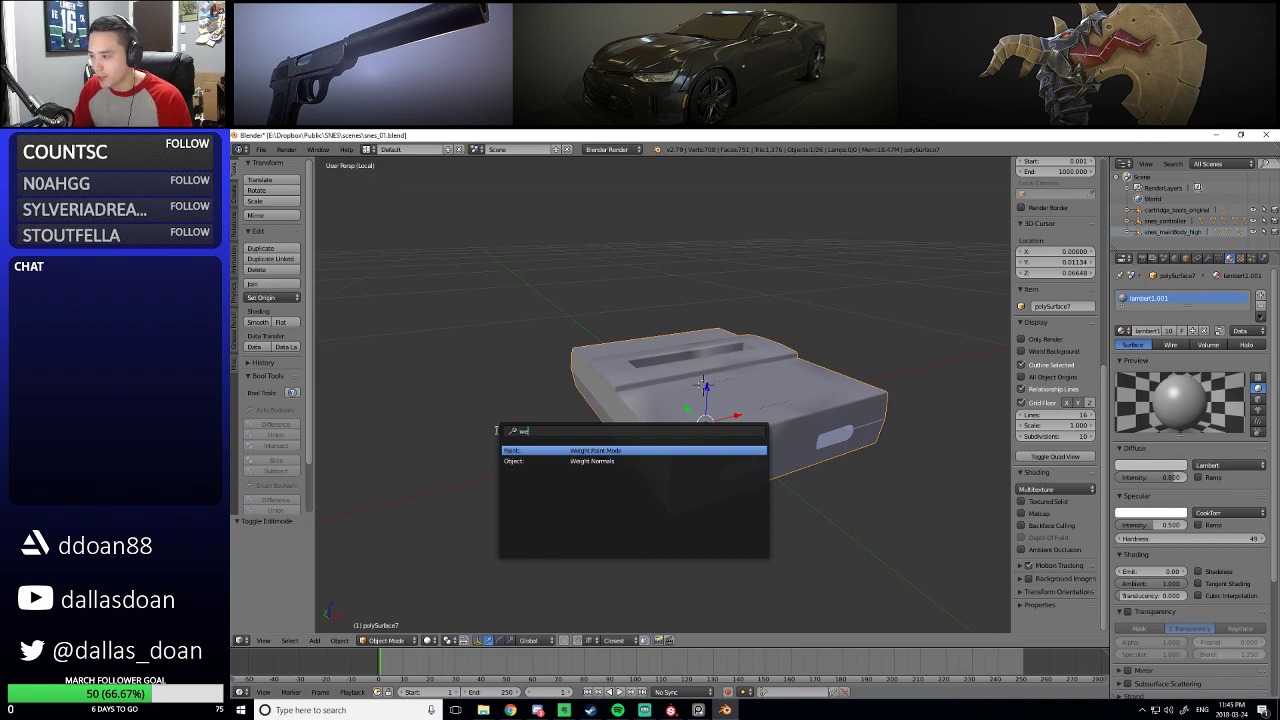
left_click(584, 462)
mouse_move(586, 523)
middle_mouse_down()
mouse_move(760, 589)
mouse_move(832, 502)
mouse_move(808, 486)
mouse_move(686, 497)
mouse_move(603, 529)
mouse_move(571, 580)
mouse_move(580, 606)
mouse_move(714, 583)
mouse_move(766, 523)
mouse_move(851, 481)
mouse_move(857, 520)
mouse_move(894, 477)
mouse_move(714, 503)
mouse_move(442, 450)
mouse_move(468, 503)
mouse_move(463, 457)
mouse_move(480, 463)
middle_mouse_up()
Re-enter Edit Mode on the console and inspect the smoothed shading from several angles
right_click(446, 456)
key("Tab")
key("Tab")
key("Tab")
key("Tab")
scroll(561, 495, "down", 5)
scroll(561, 495, "up", 5)
middle_click_drag(561, 495, 491, 514)
scroll(537, 454, "down", 3)
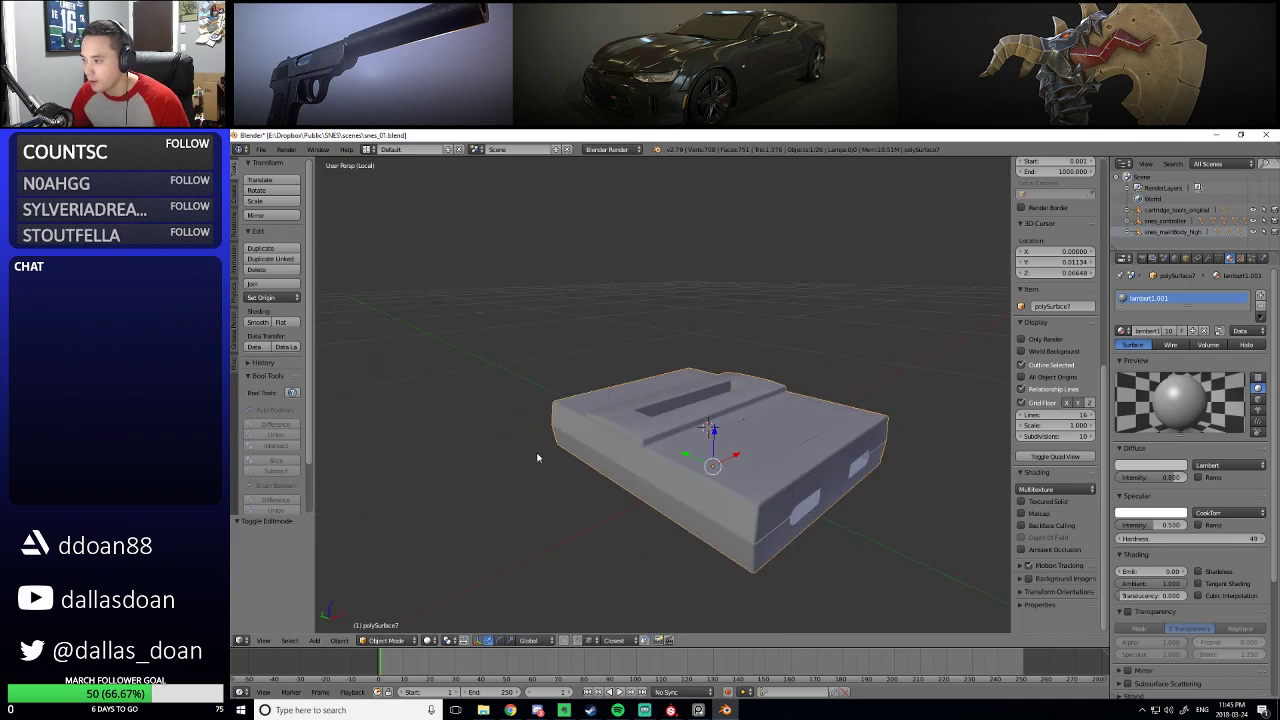
left_click(261, 149)
mouse_move(290, 185)
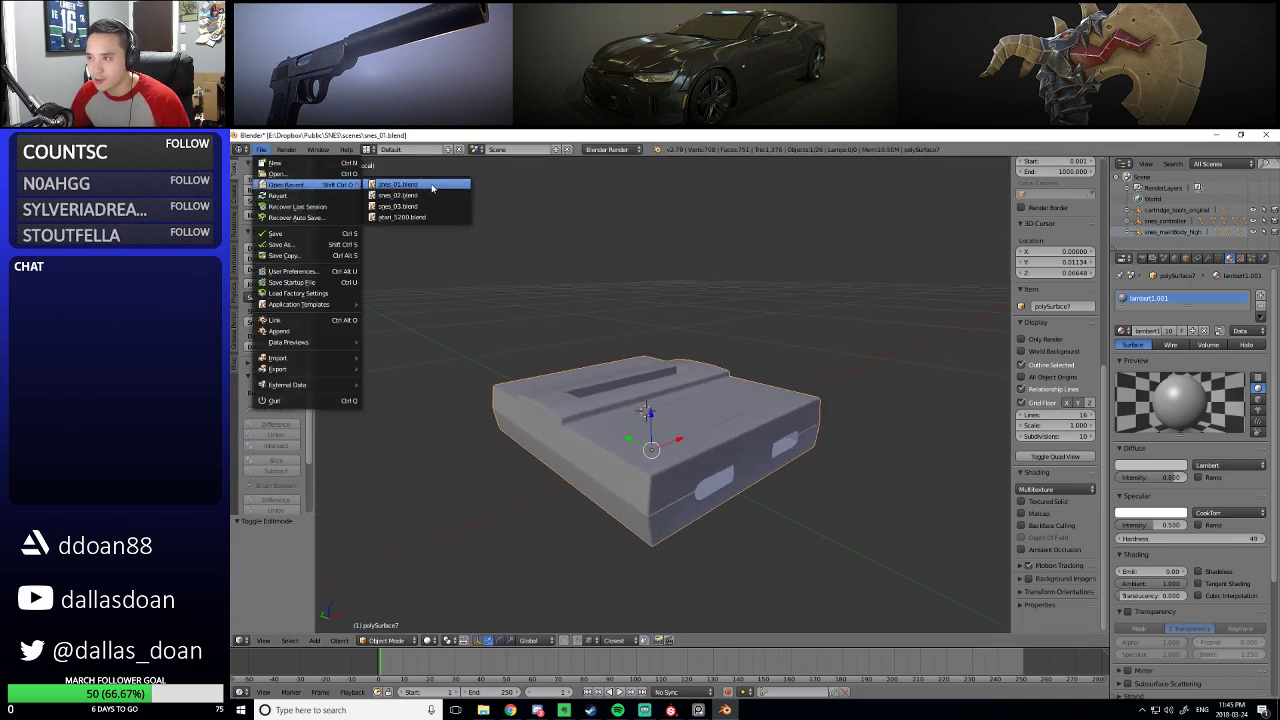
Open snes_03.blend from the recent files and orbit around the console
left_click(429, 206)
mouse_move(653, 243)
middle_mouse_down()
mouse_move(794, 291)
mouse_move(712, 299)
mouse_move(794, 346)
mouse_move(666, 327)
mouse_move(650, 349)
middle_mouse_up()
scroll(769, 369, "up", 3)
scroll(721, 289, "up", 3)
Select the diagonal edge on the console side in edge mode and remove it with Limited Dissolve
key("Tab")
key("ctrl+Tab")
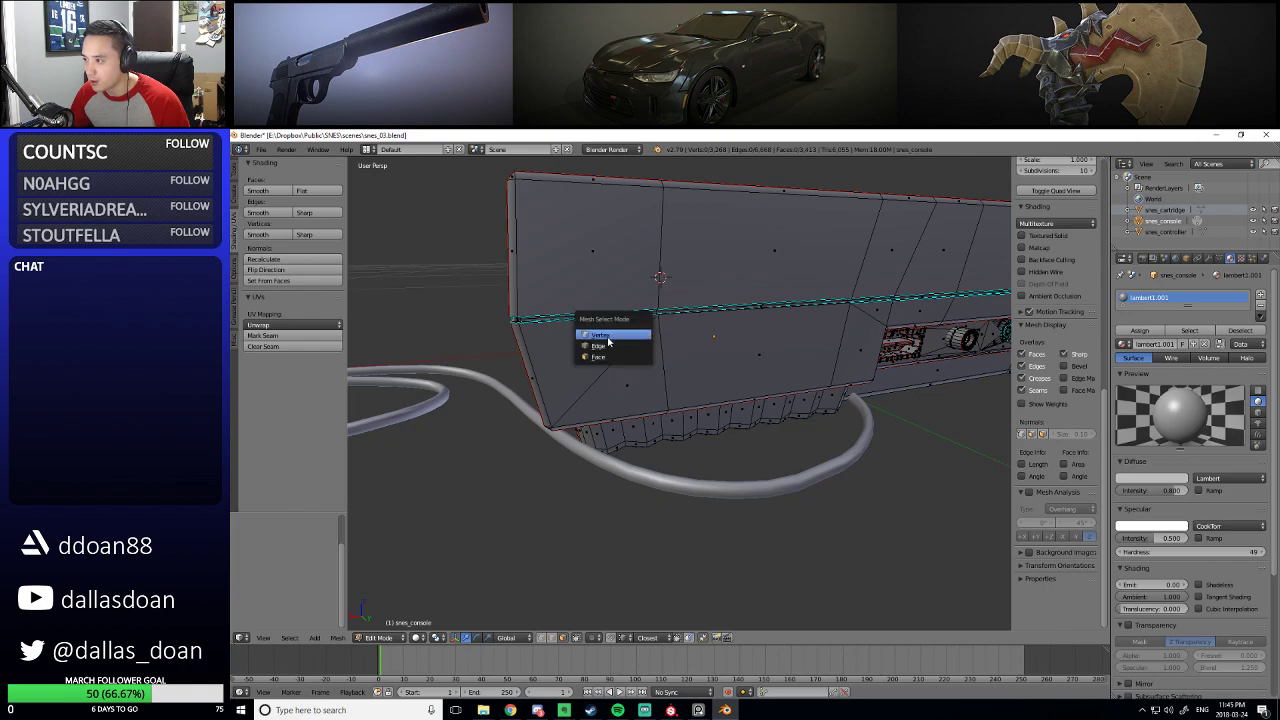
left_click(608, 342)
right_click(615, 345)
key("x")
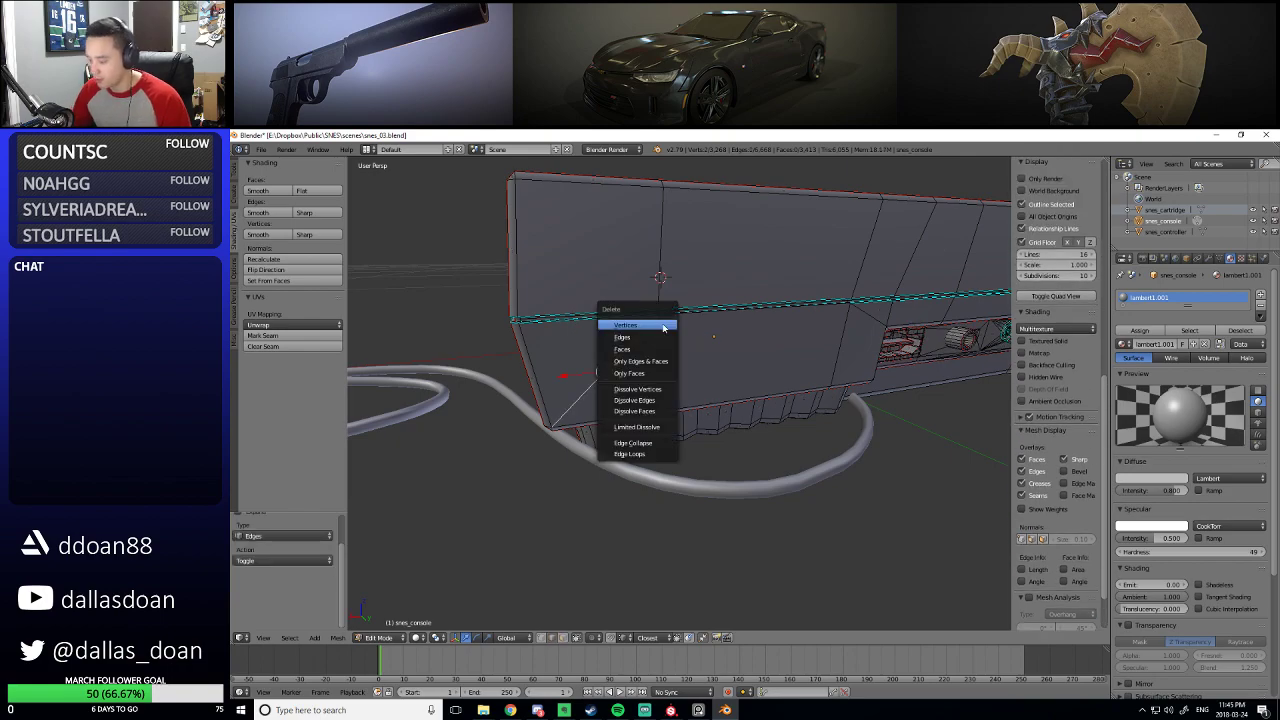
left_click(648, 423)
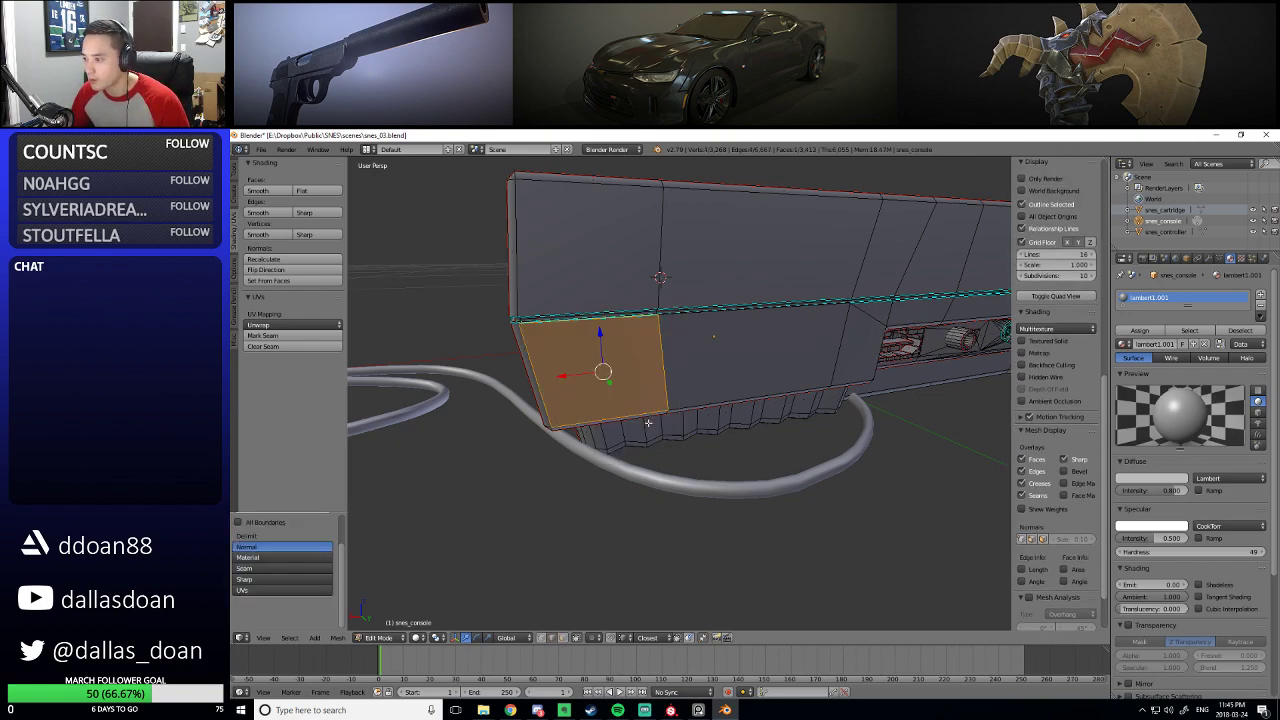
Deselect the resulting quad, check it from below, and return the console to Object Mode
key("a")
mouse_move(648, 423)
middle_mouse_down()
mouse_move(700, 537)
mouse_move(663, 514)
mouse_move(783, 549)
mouse_move(783, 563)
mouse_move(623, 514)
mouse_move(694, 514)
mouse_move(686, 477)
mouse_move(690, 512)
mouse_move(611, 506)
mouse_move(853, 468)
mouse_move(758, 466)
middle_mouse_up()
scroll(623, 514, "down", 3)
scroll(690, 512, "up", 5)
key("Tab")
scroll(623, 500, "down", 5)
scroll(758, 466, "up", 3)
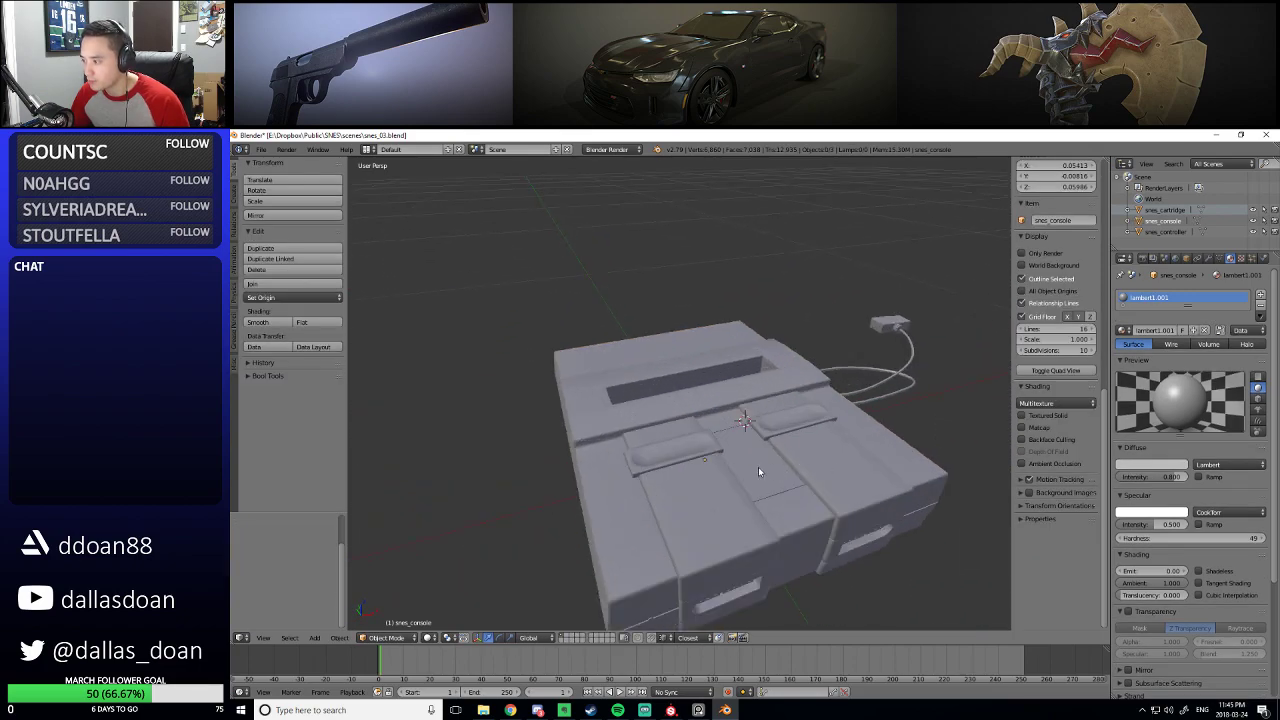
scroll(777, 479, "down", 1)
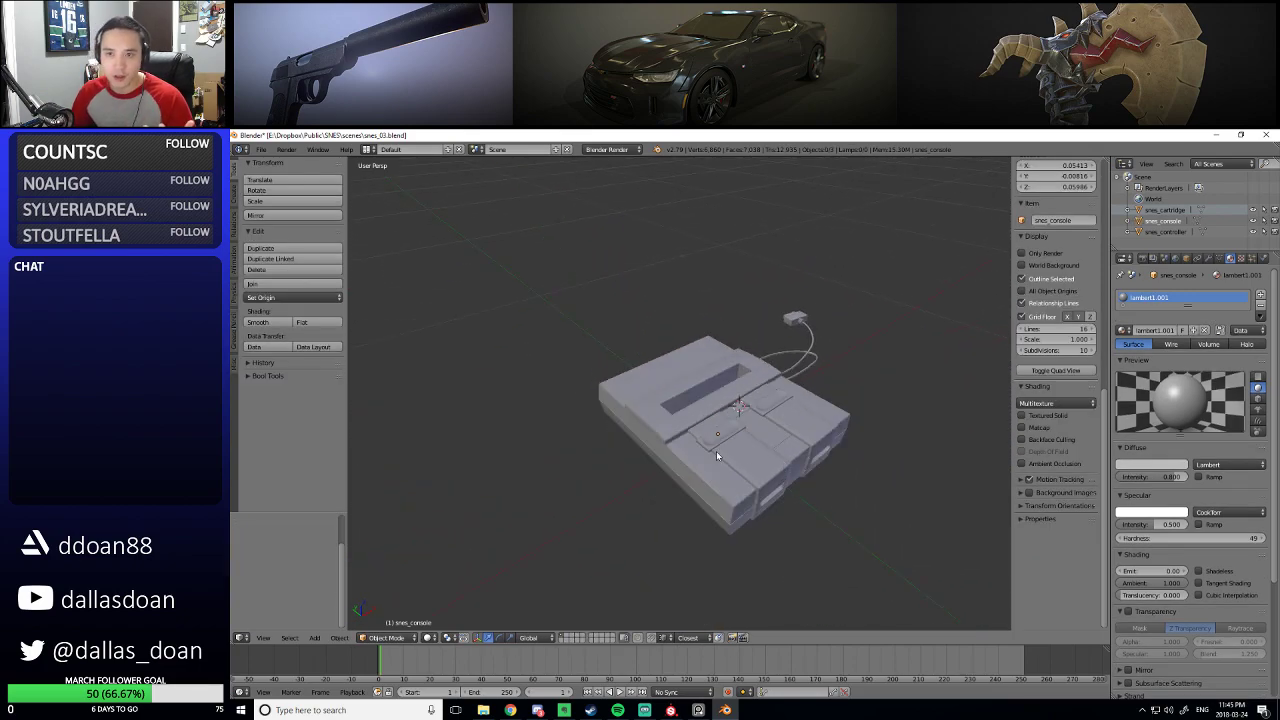